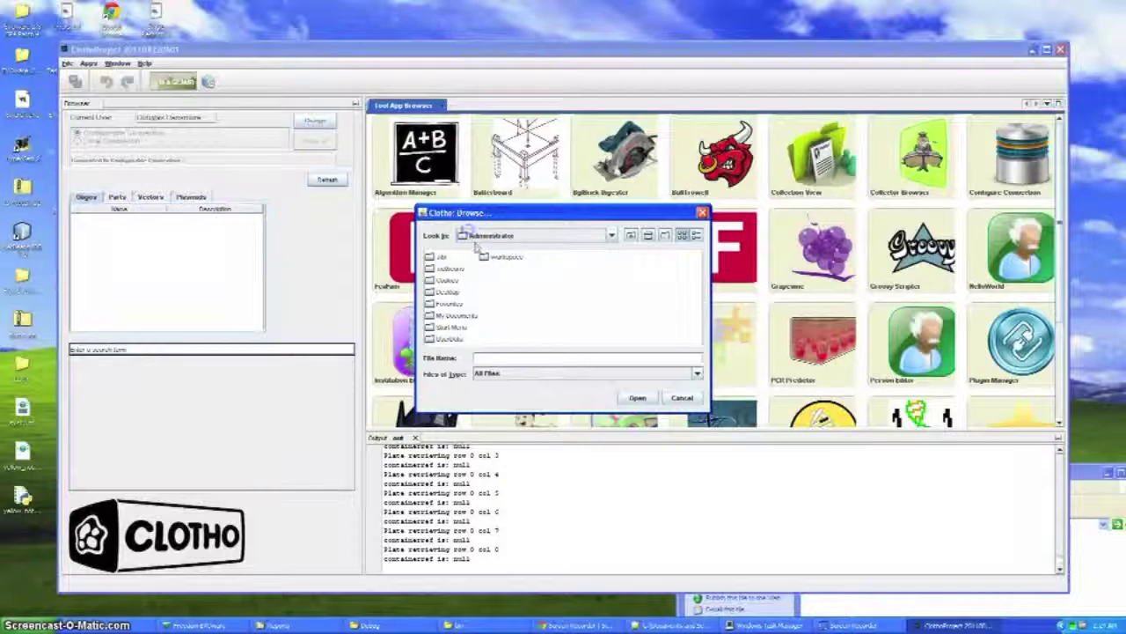
Step: Load the circuit file yellow_not_cyan_dox.xml from the Desktop folder
left_click(636, 257)
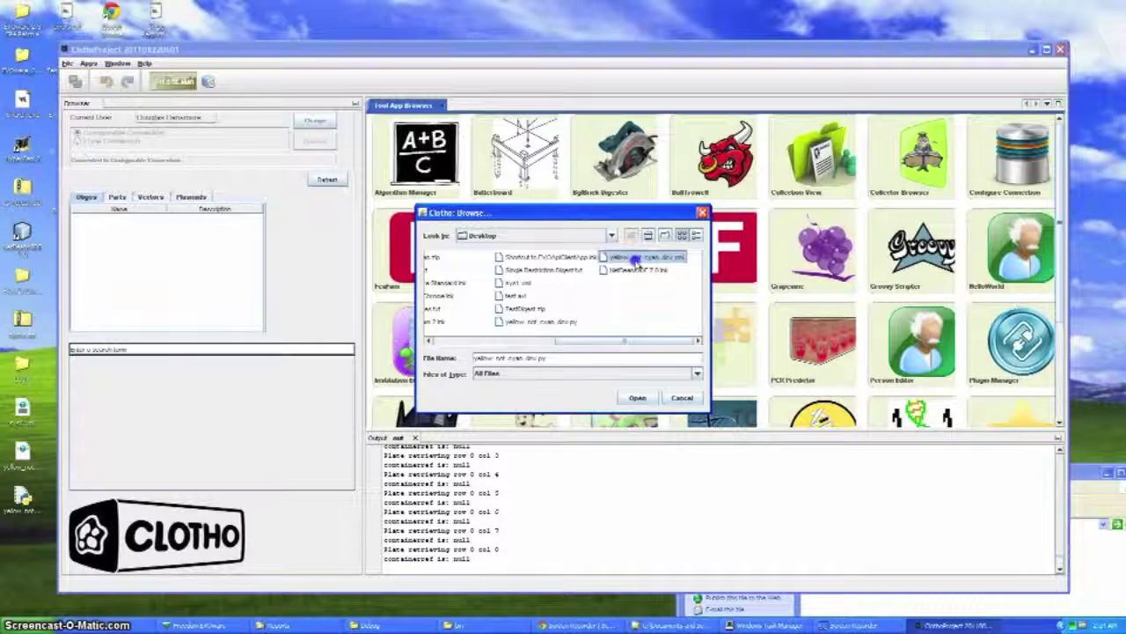
left_click(638, 397)
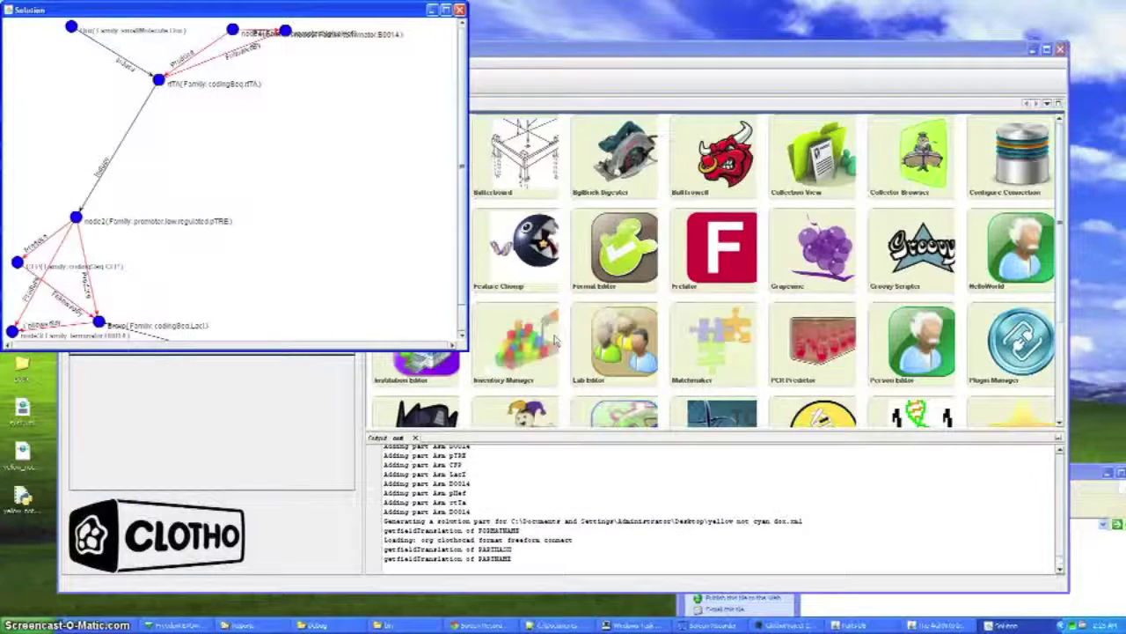
Step: Examine the Solution graph and the graph of the AGRN to be solved in maximized windows, and close both
left_click_drag(298, 10, 647, 153)
left_click(790, 149)
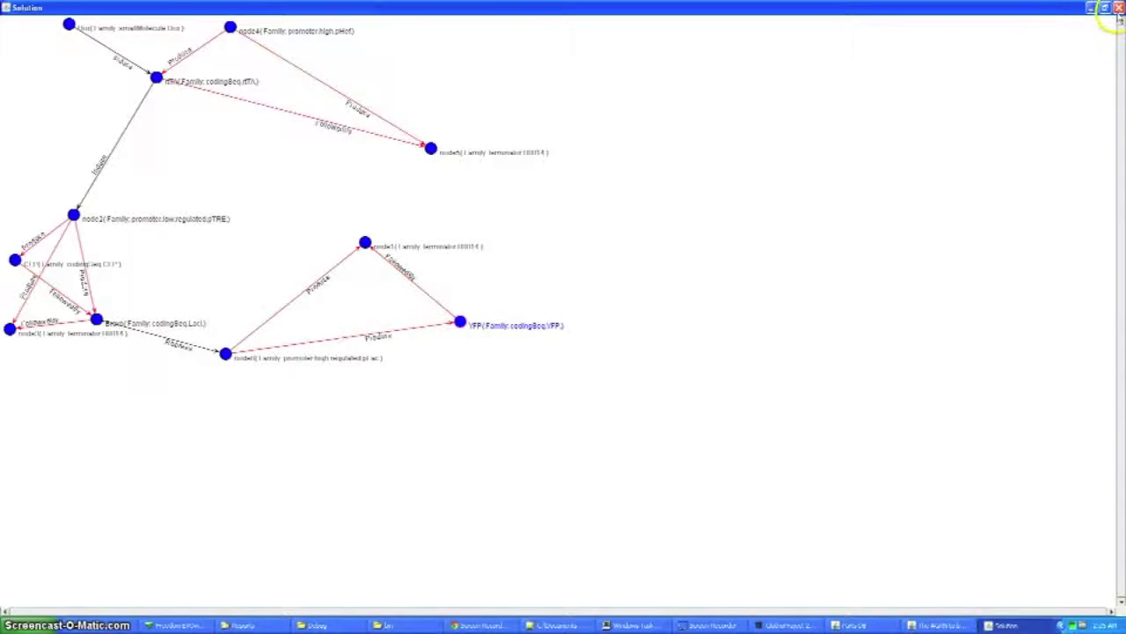
left_click(1119, 8)
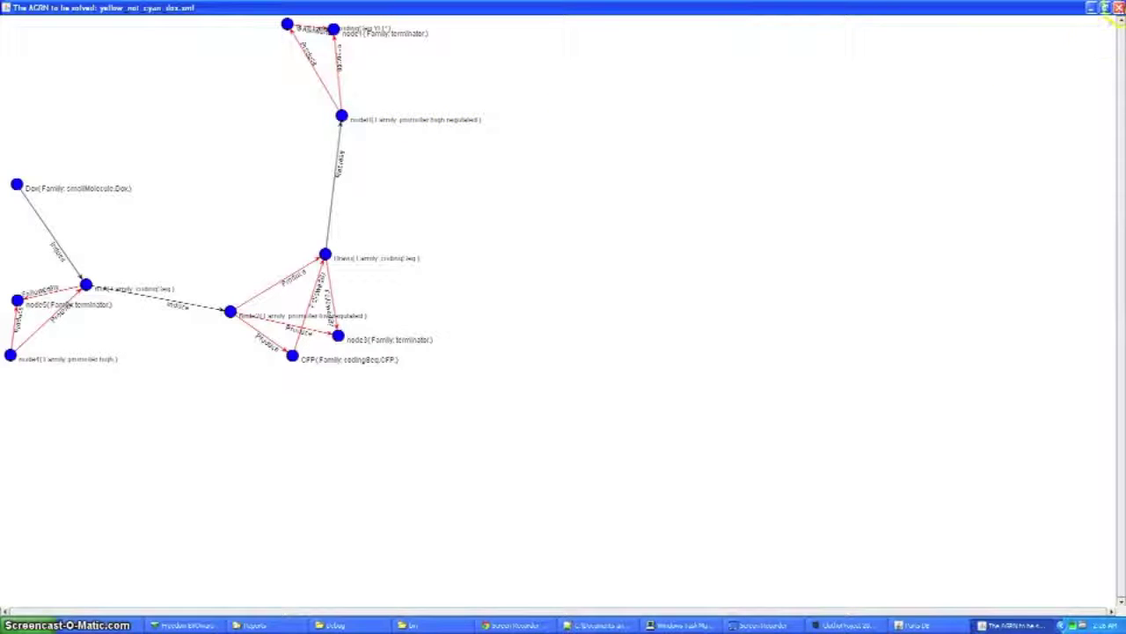
left_click(1119, 7)
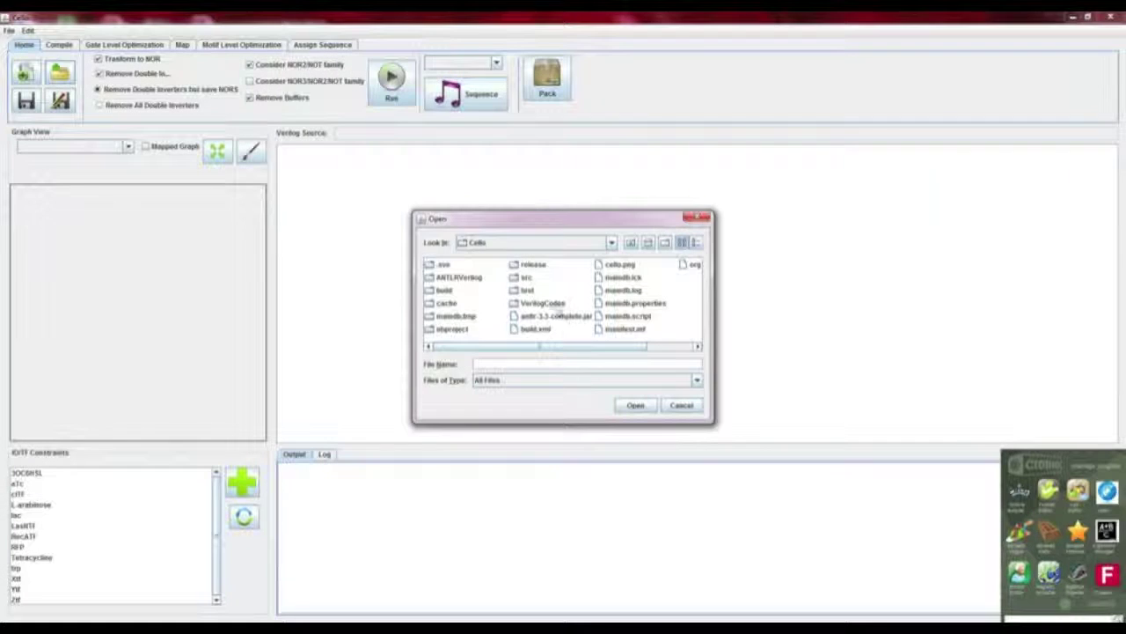
Step: In Cello, open test.v from the VerilogCodes folder and compile it into a graph with the transformation to NOR enabled
double_click(543, 303)
double_click(495, 315)
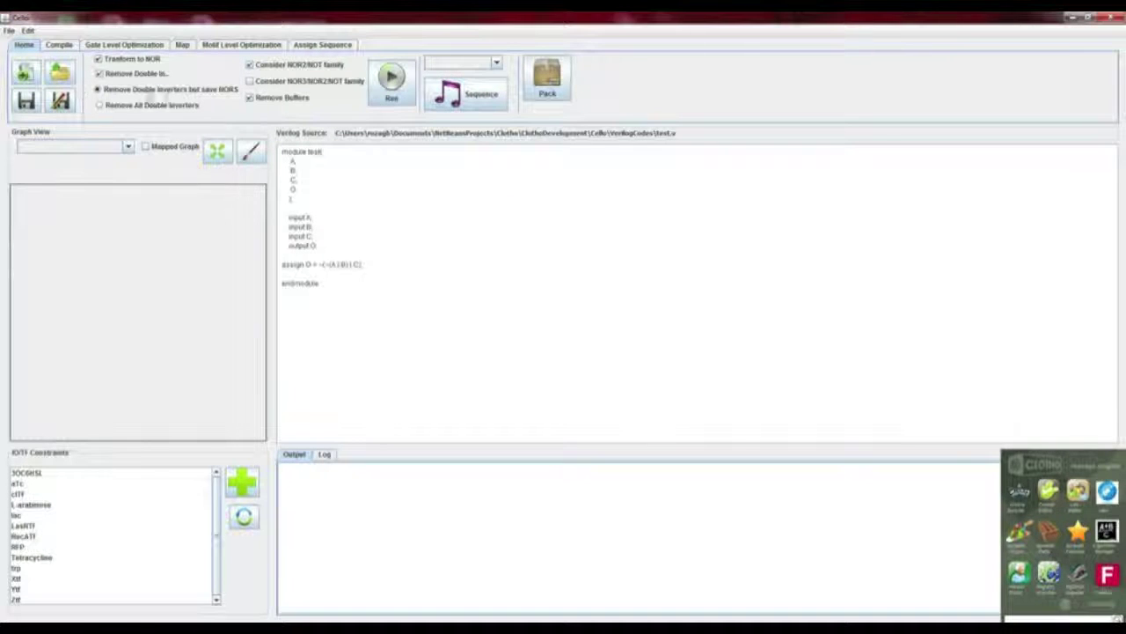
left_click(58, 45)
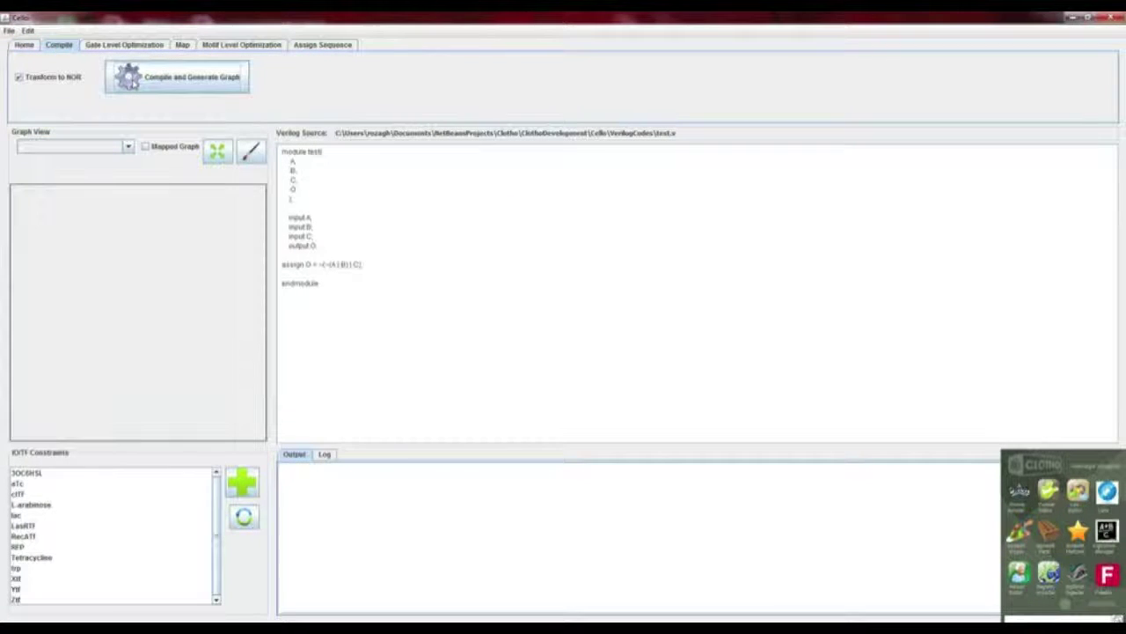
left_click(133, 85)
Step: Draw the compiled AST graph and the Transformed graph in the graph view
left_click(250, 153)
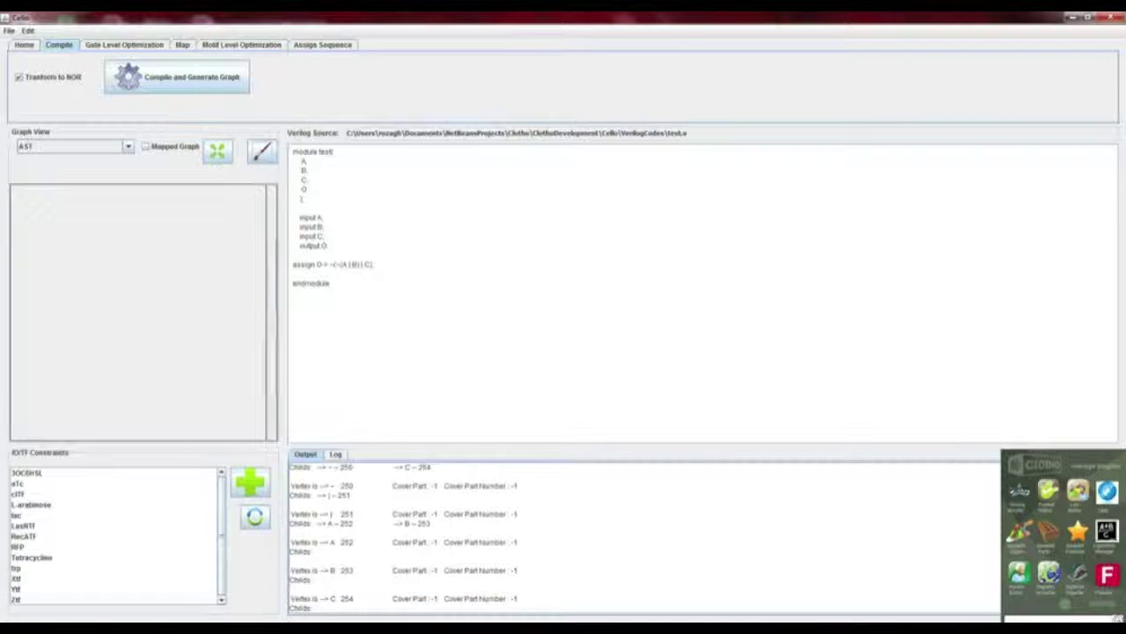
left_click_drag(149, 300, 157, 267)
left_click(105, 152)
left_click(88, 167)
left_click(255, 151)
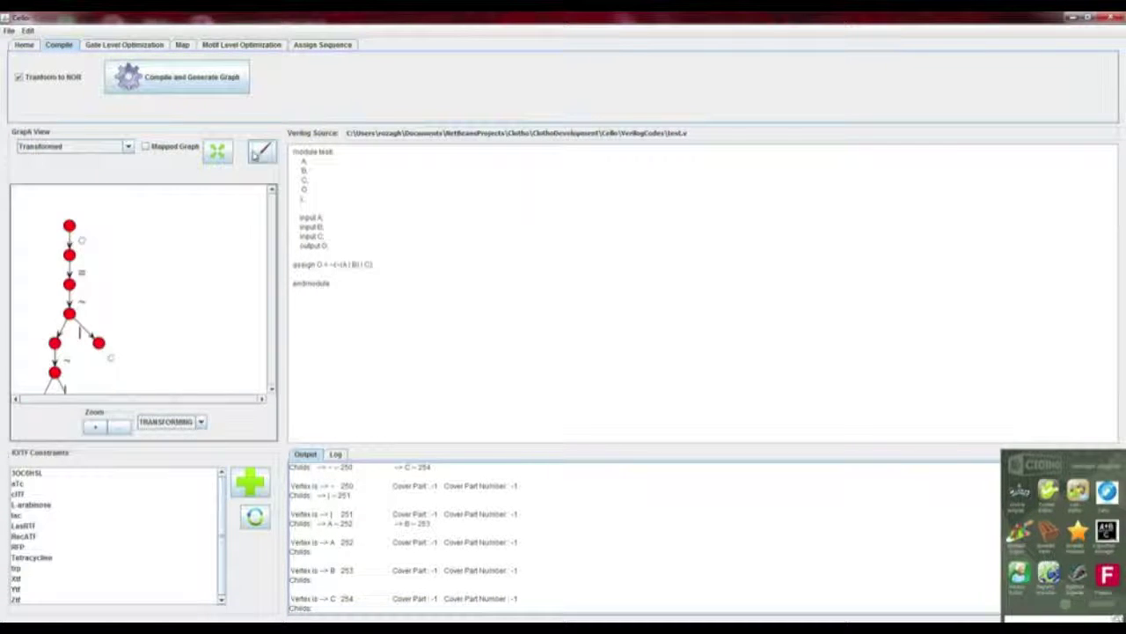
Step: Run the gate-level optimization, removing double inverters but saving NORs, and show the log
left_click(157, 48)
left_click(349, 84)
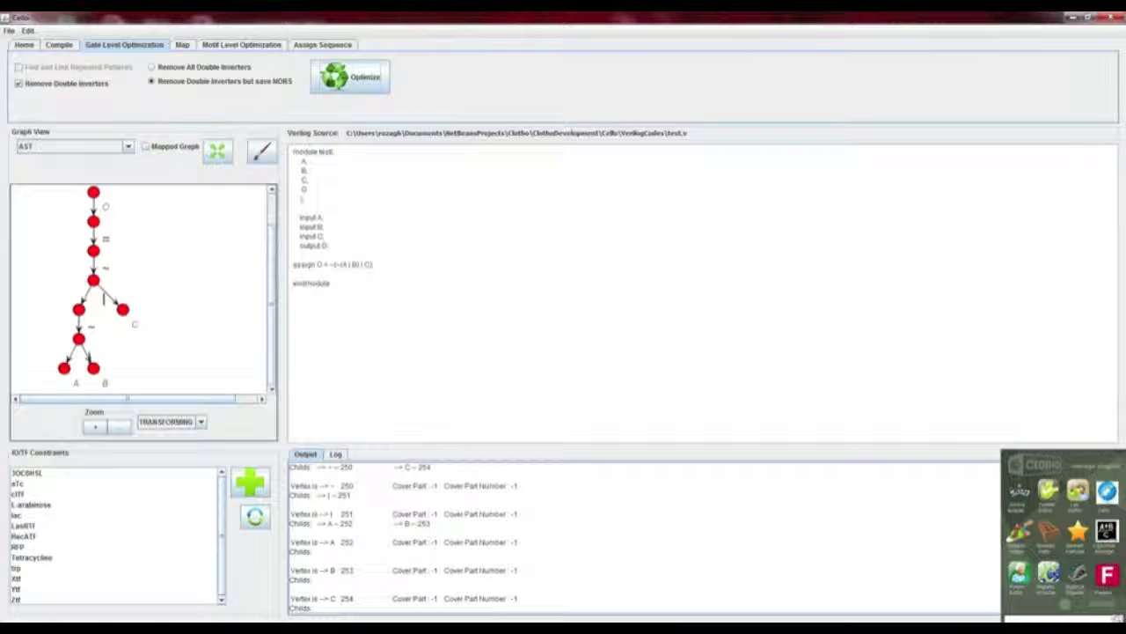
left_click(336, 454)
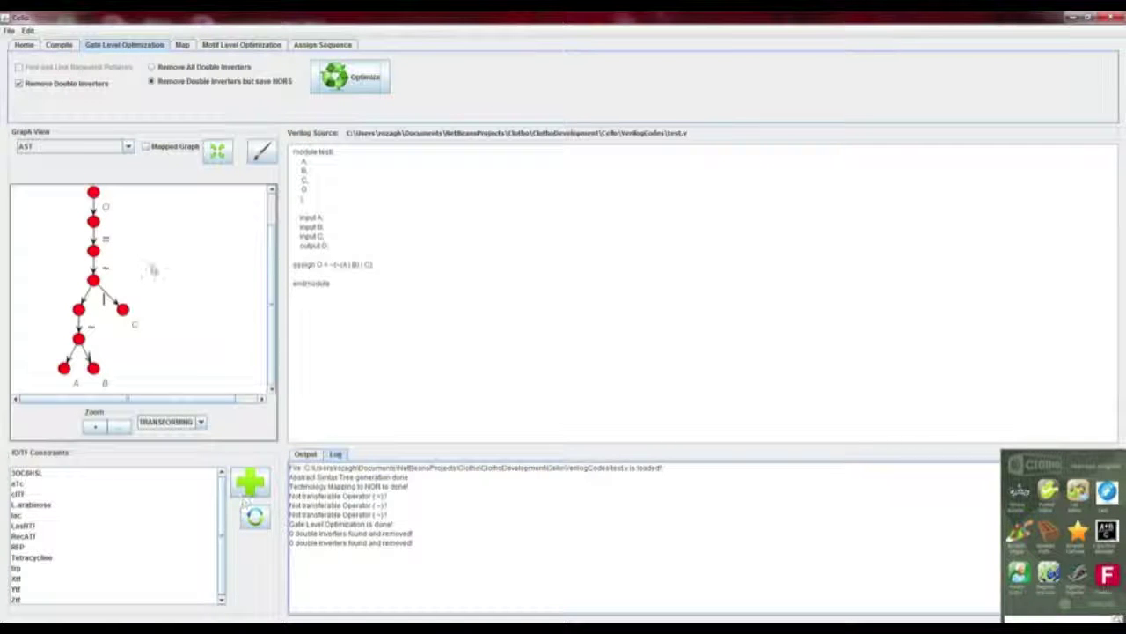
Step: Map the GOpt-Transformed graph to parts, considering the NOR2/NOT family
left_click(183, 44)
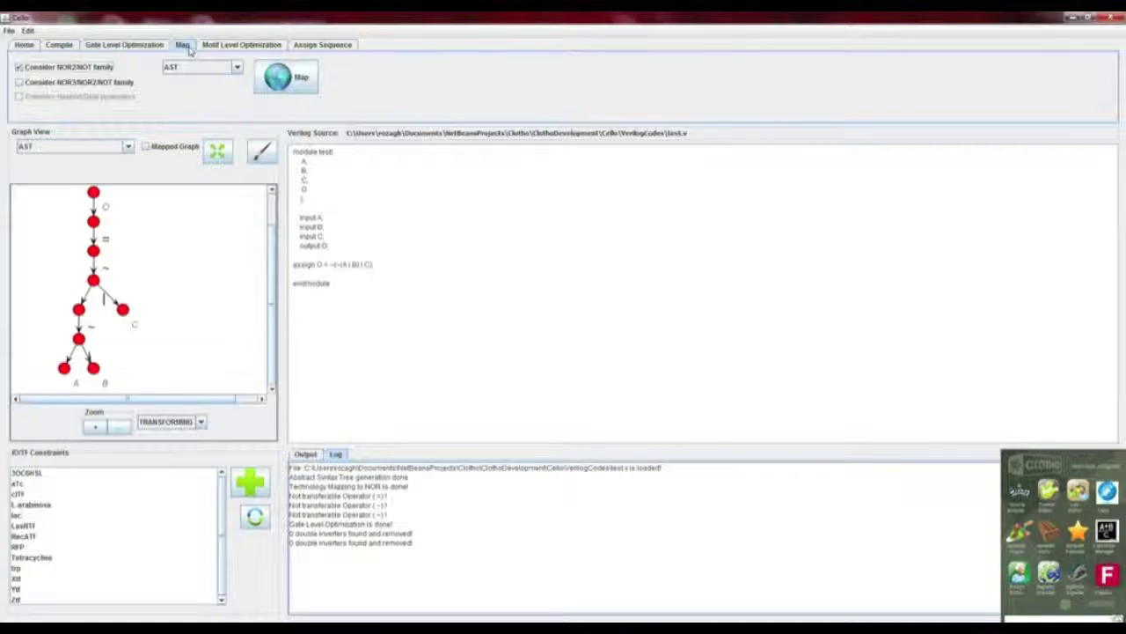
left_click(201, 67)
left_click(201, 100)
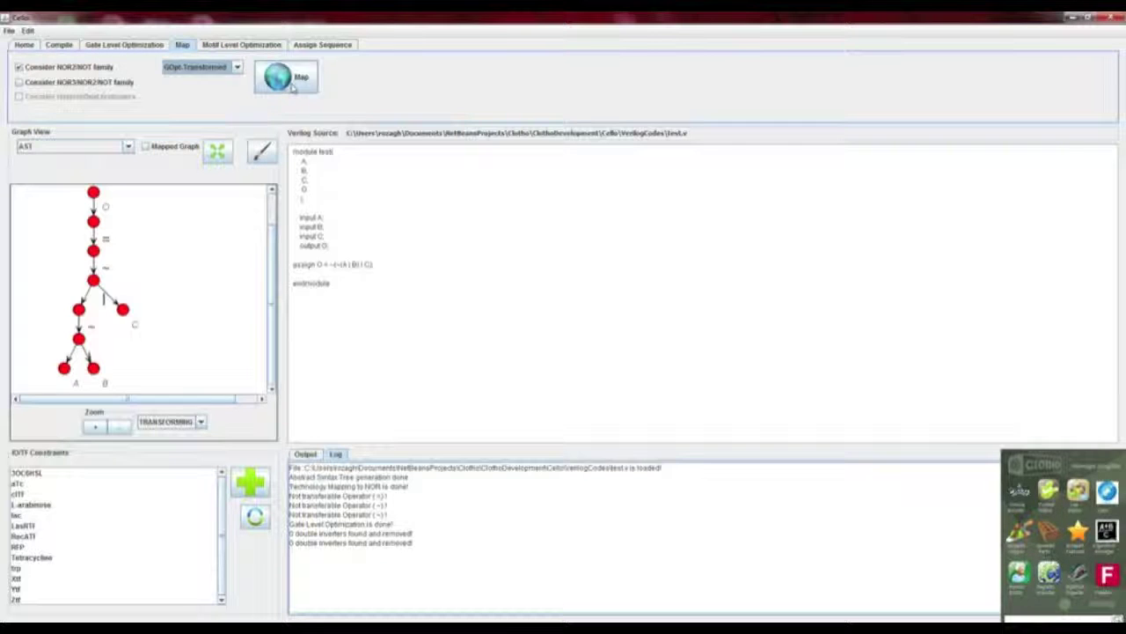
left_click(293, 79)
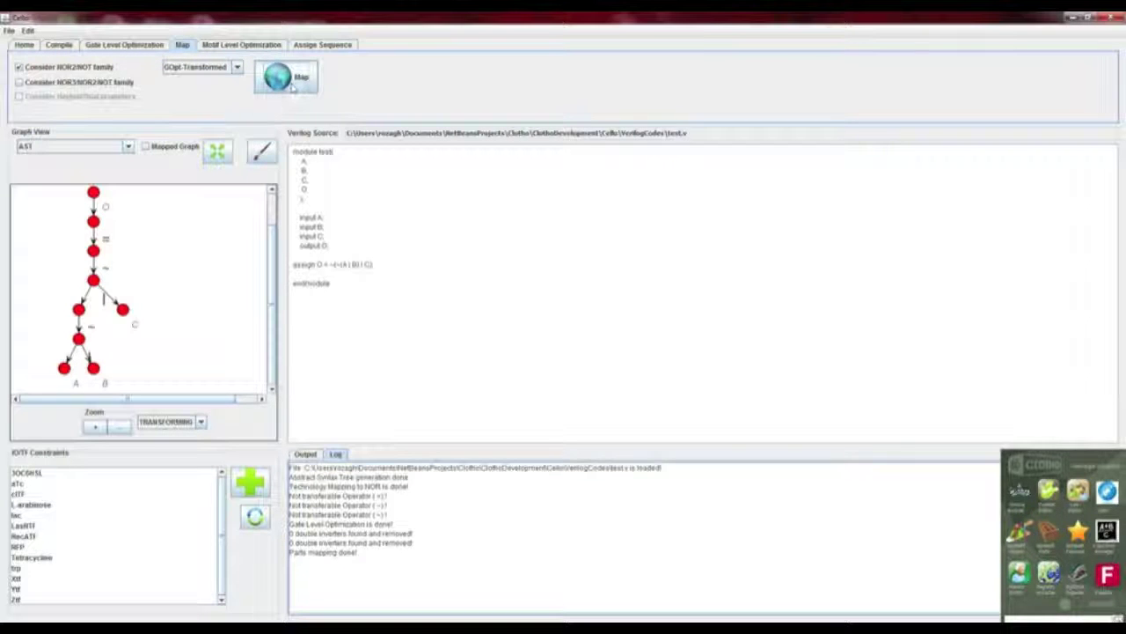
Step: Draw the GOpt-Transformed graph in the graph view as a mapped graph
left_click(124, 147)
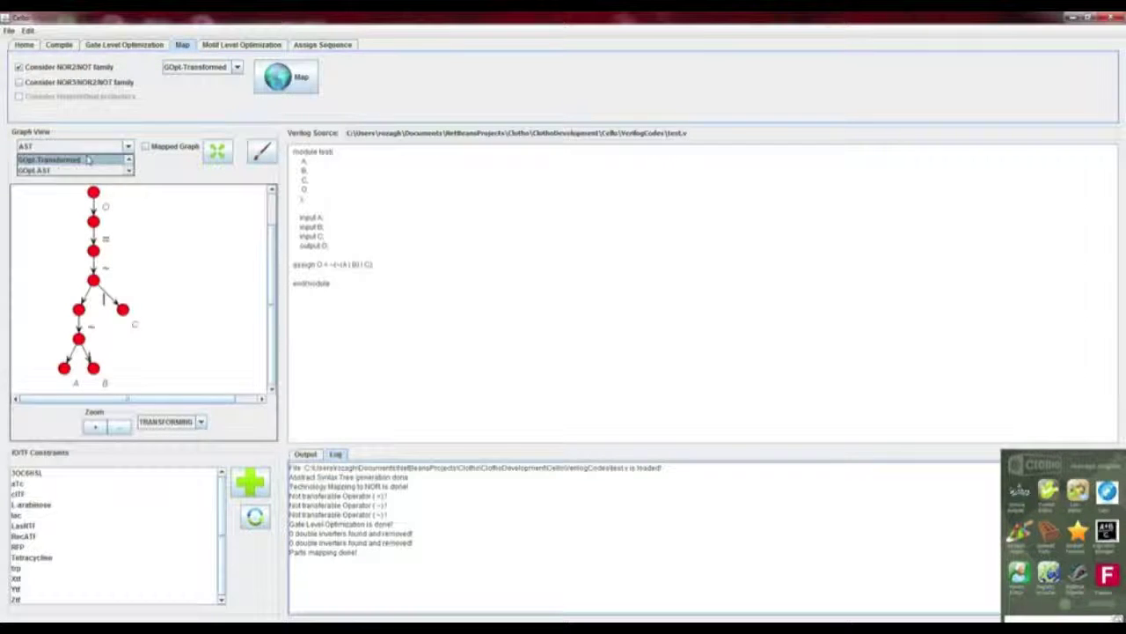
left_click(88, 160)
left_click(146, 146)
left_click(261, 151)
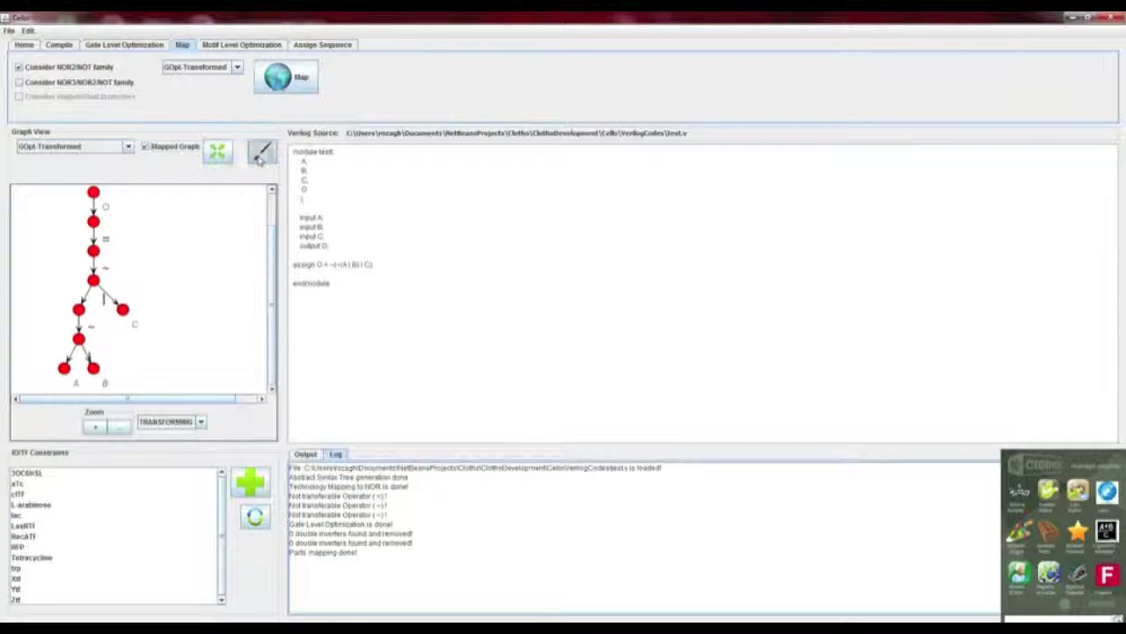
scroll(207, 286, "down", 5)
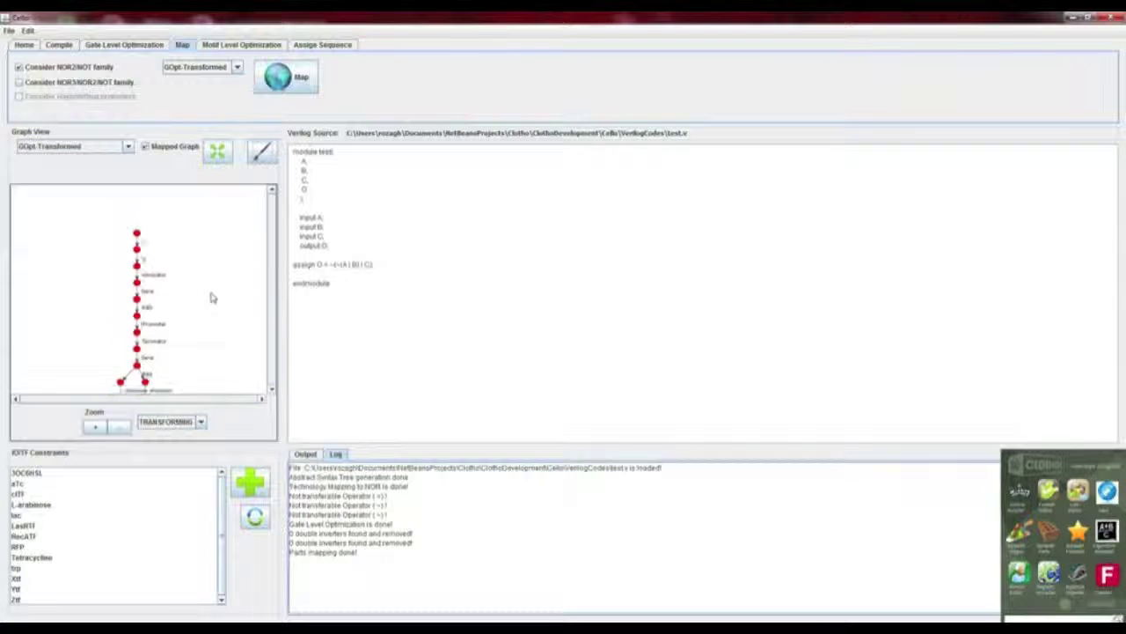
Step: Examine the full mapped GOpt-Transformed graph in an enlarged separate window and close it
left_click(218, 151)
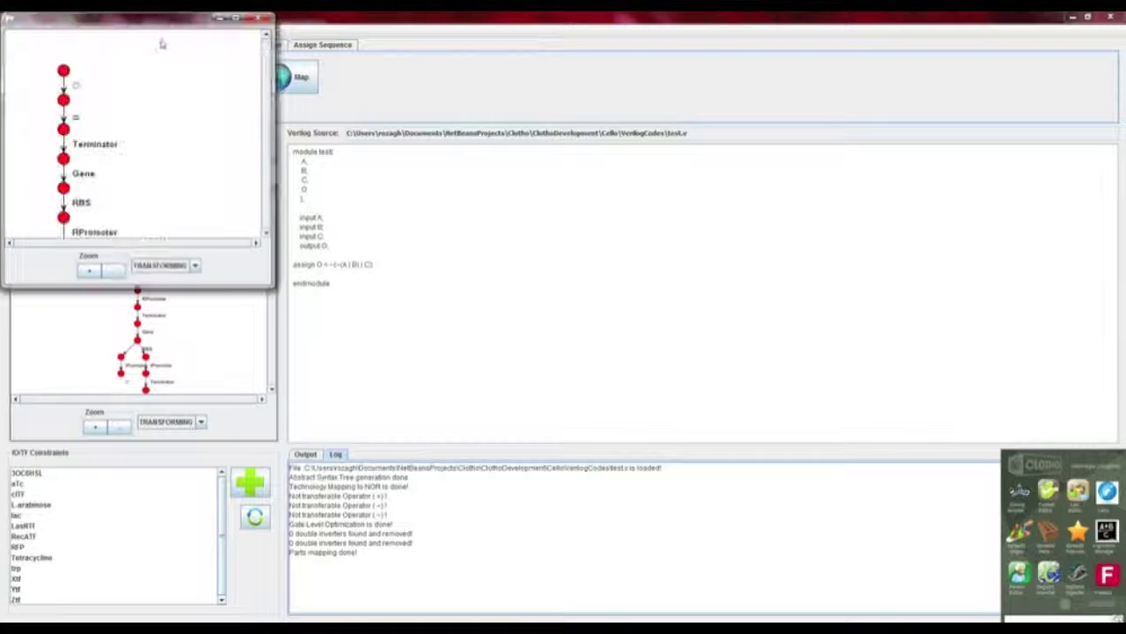
double_click(146, 14)
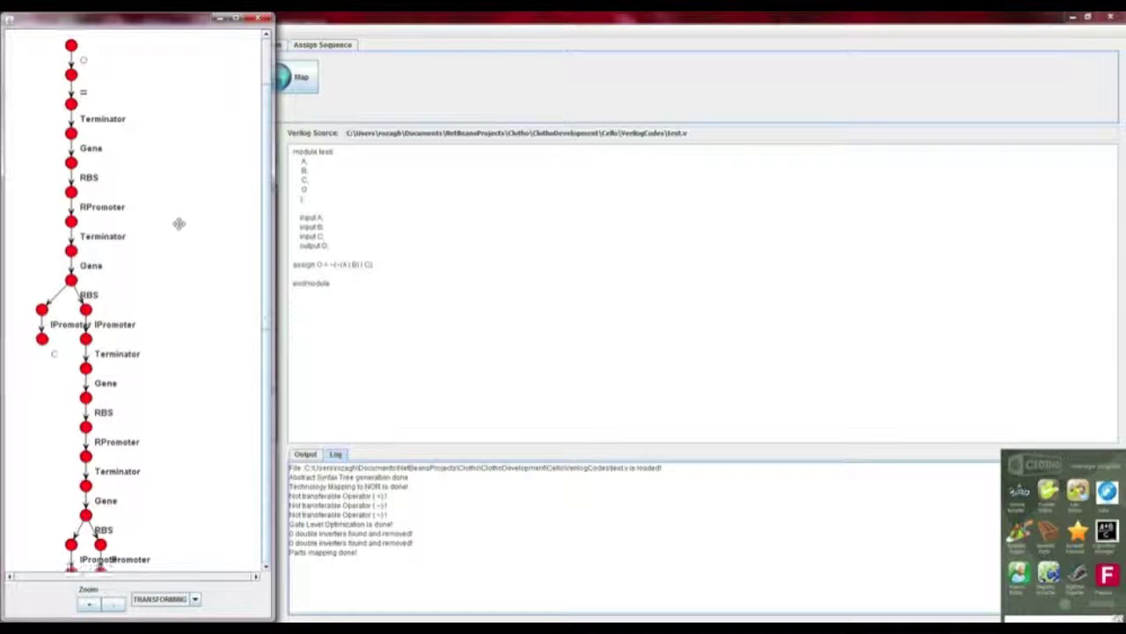
scroll(179, 229, "down", 3)
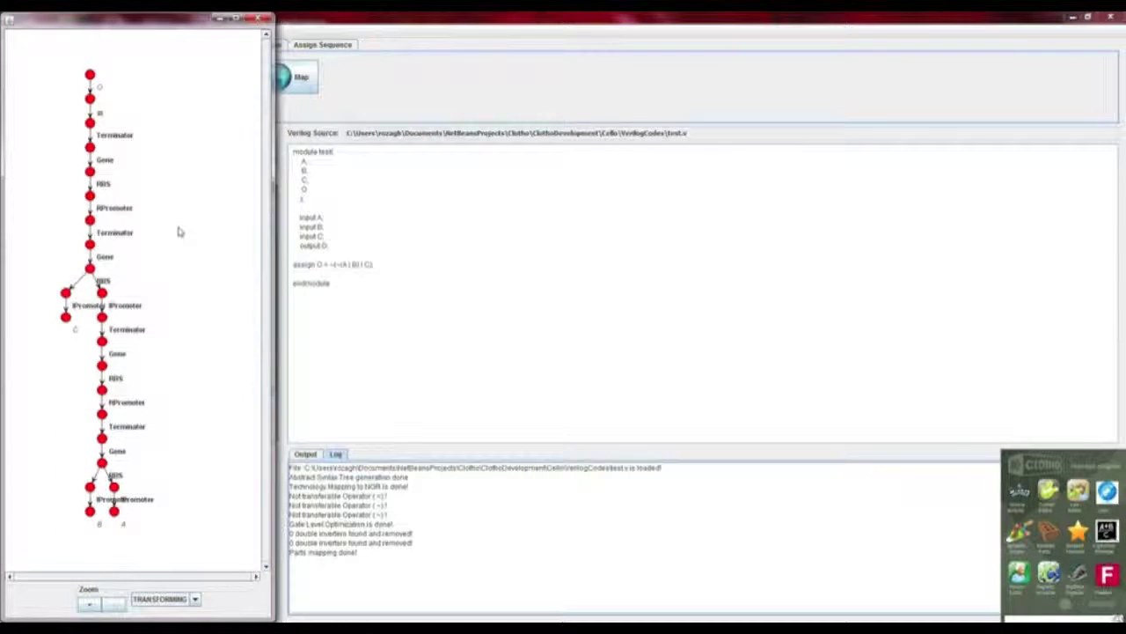
left_click(256, 17)
Step: Run the motif-level optimization on the GOpt-Transformed graph with buffer removal, and check the path reduction entry in the log
left_click(237, 45)
left_click(200, 68)
left_click(192, 103)
left_click(260, 85)
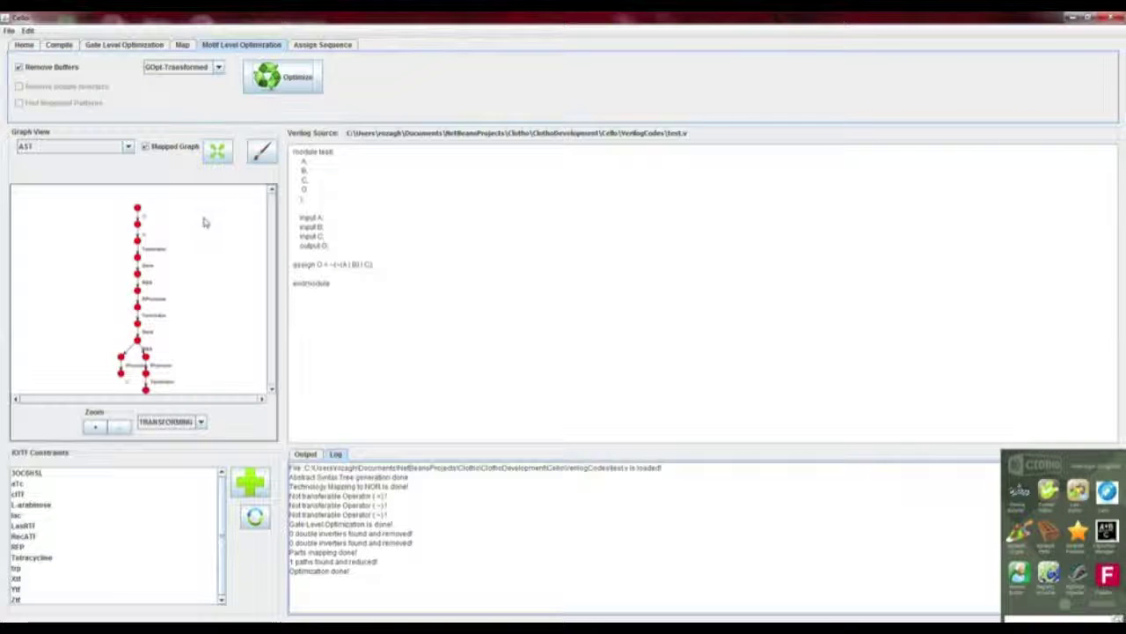
left_click_drag(396, 567, 247, 551)
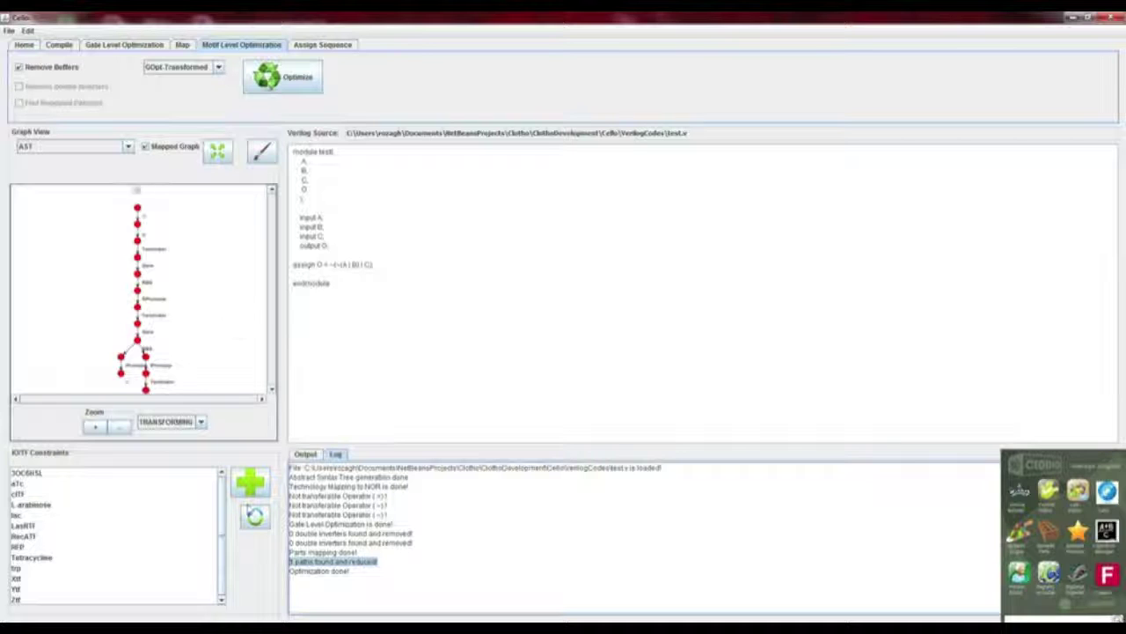
Step: Draw the mapped MOpt-GOpt-Transformed graph and examine it in an enlarged separate window
left_click(128, 147)
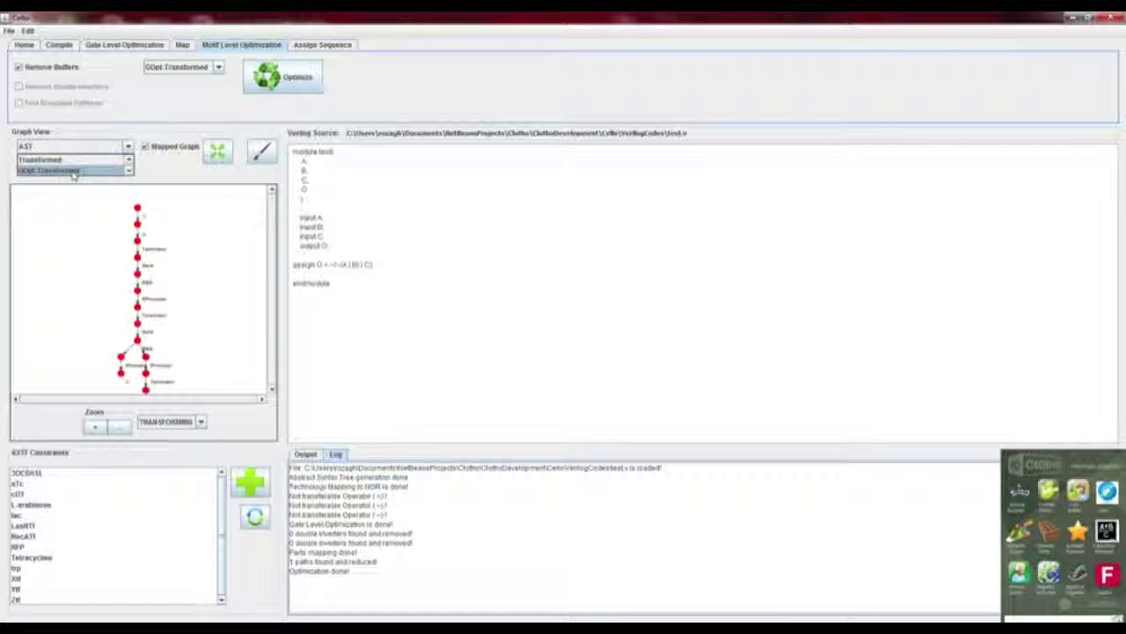
left_click(73, 170)
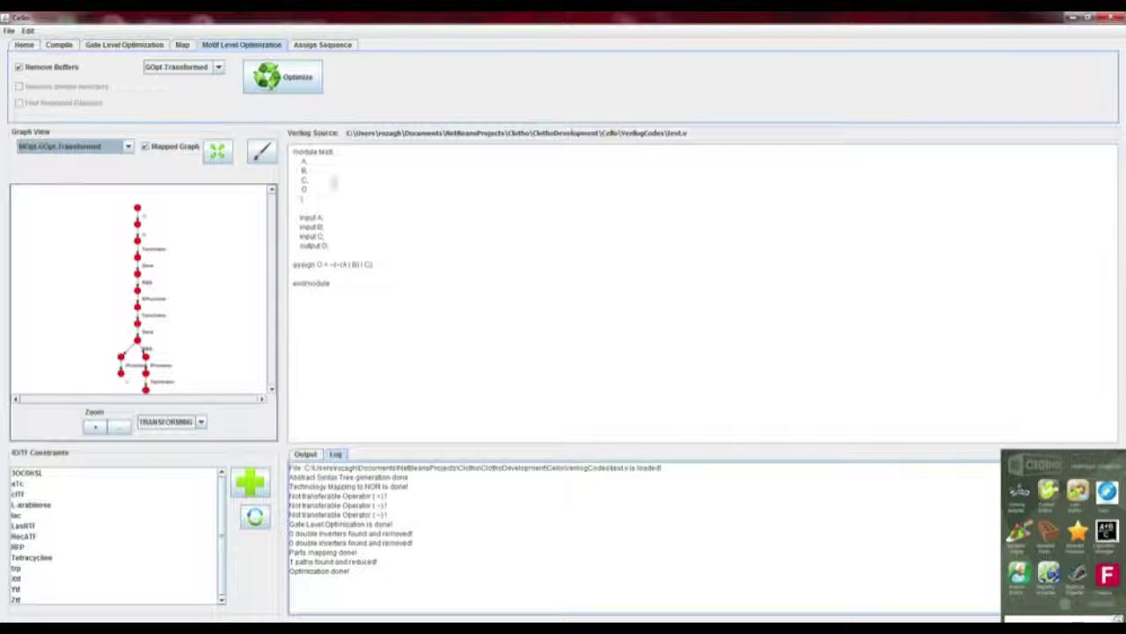
left_click(270, 160)
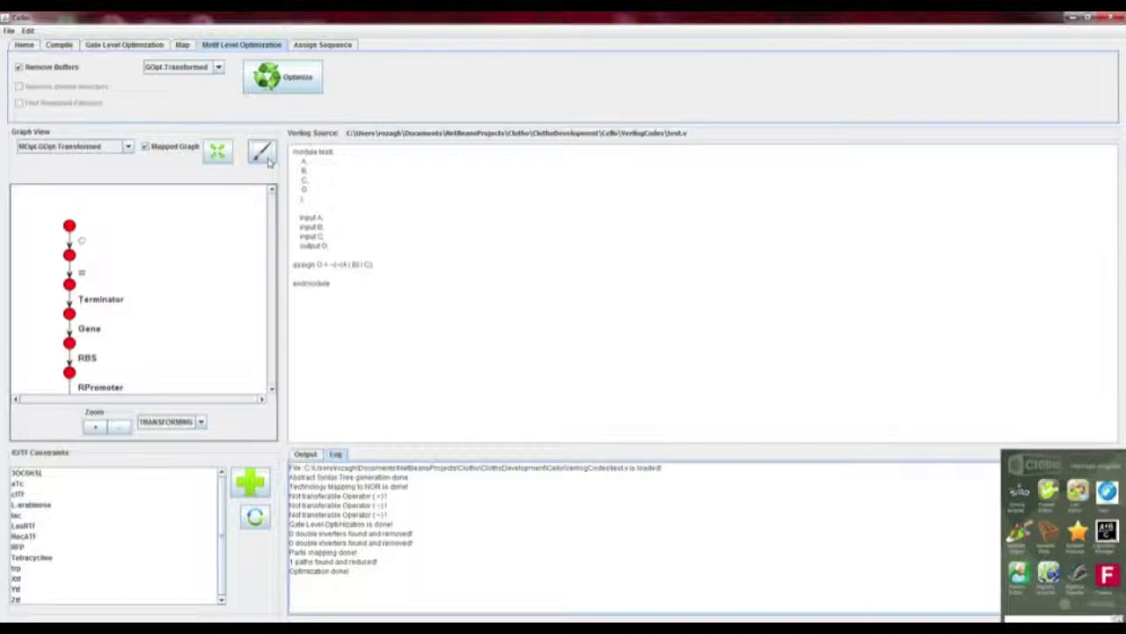
left_click(220, 155)
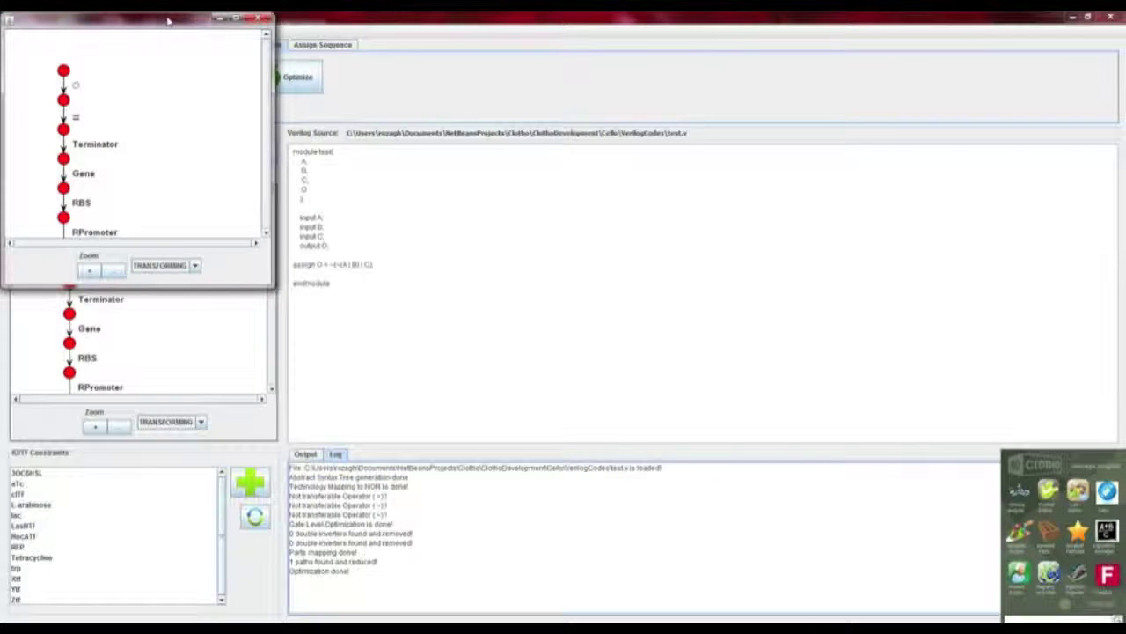
double_click(168, 17)
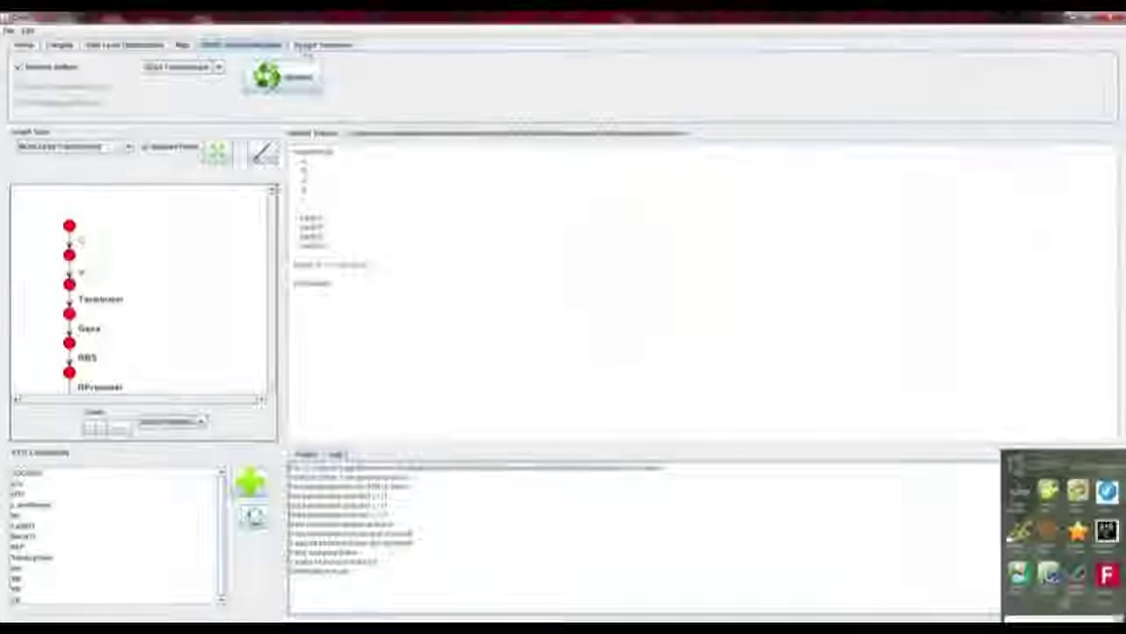
Step: Start the sequence assignment for the MOpt-GOpt-Transformed graph
left_click(310, 46)
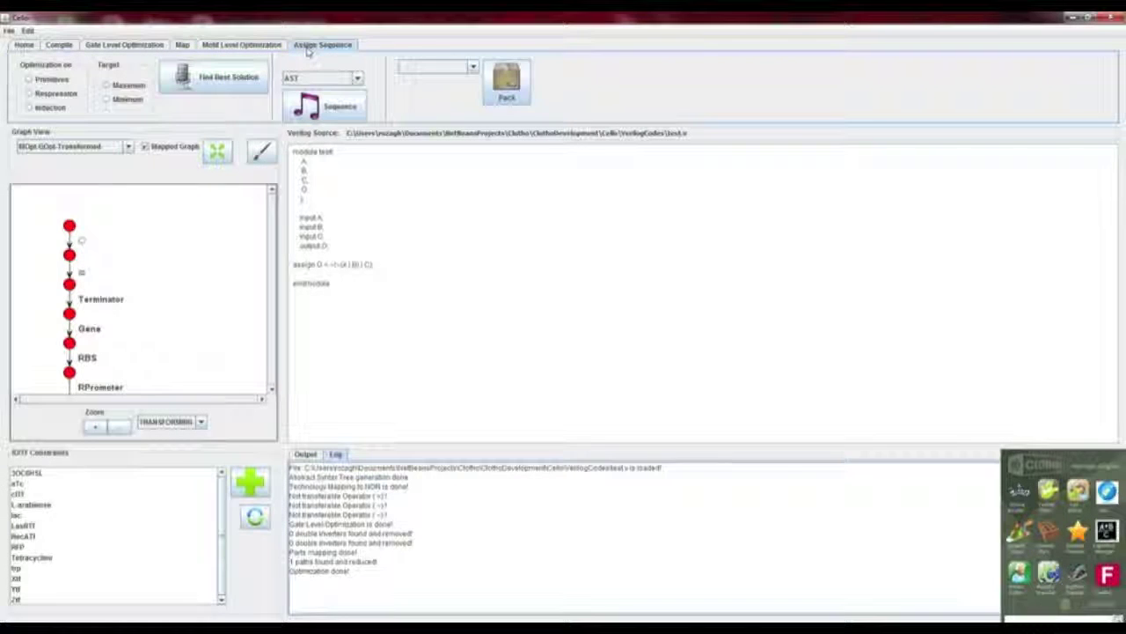
left_click(322, 78)
left_click(324, 132)
left_click(320, 107)
Step: Assign the transcription factors aTc to input A, L-arabinose to B, LasRTF to C and RFP to output O, and submit them
left_click(243, 53)
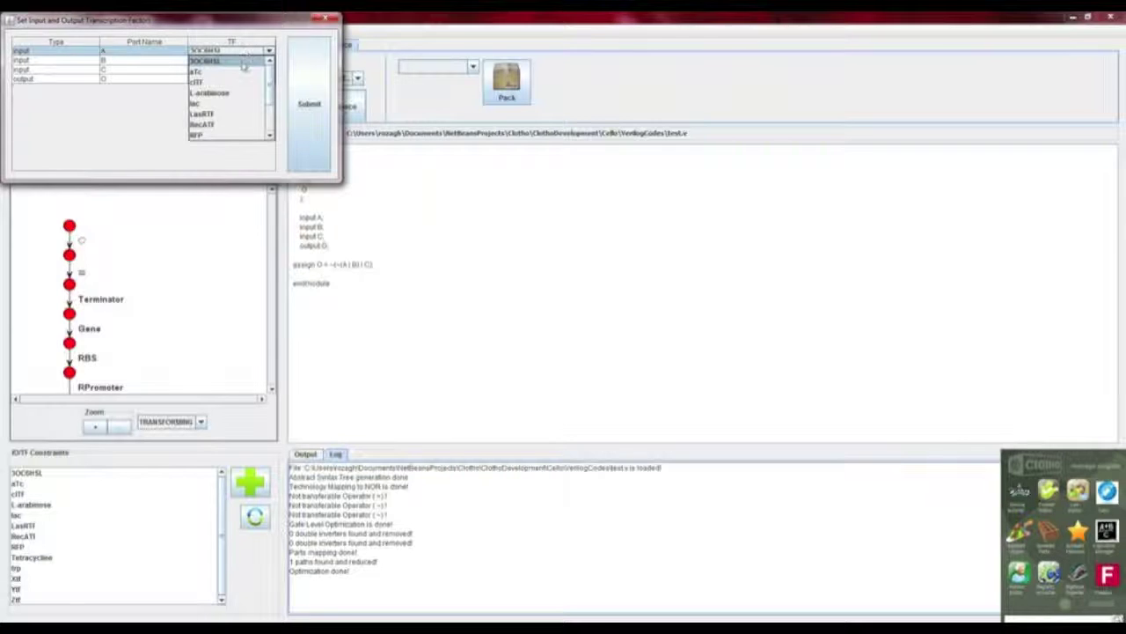
left_click(238, 71)
left_click(236, 63)
left_click(237, 64)
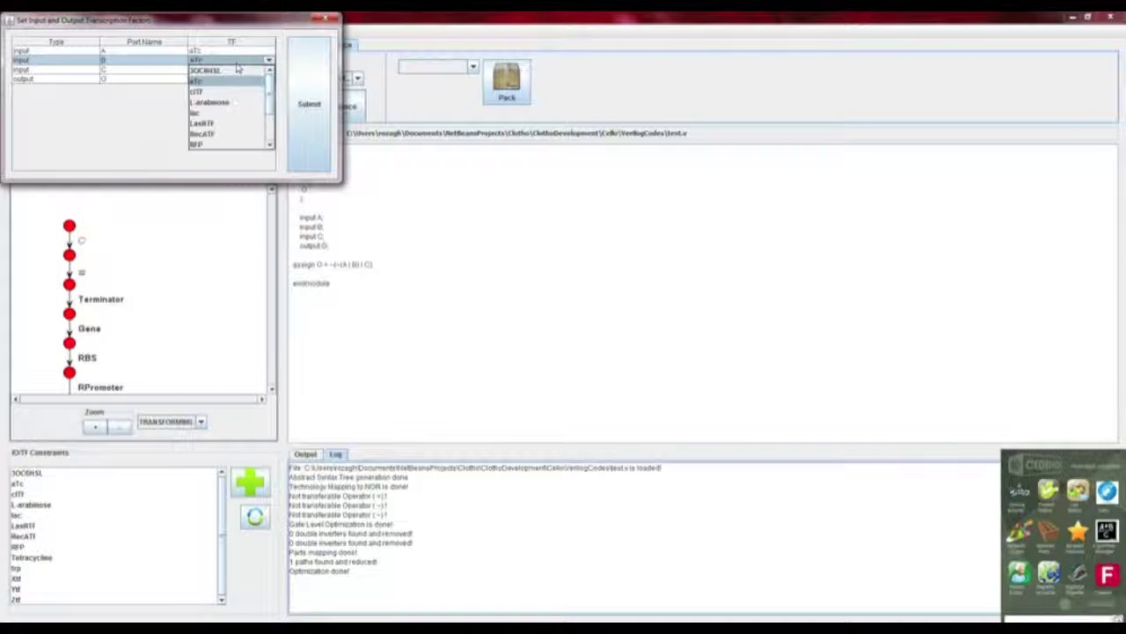
left_click(220, 102)
left_click(229, 70)
left_click(229, 69)
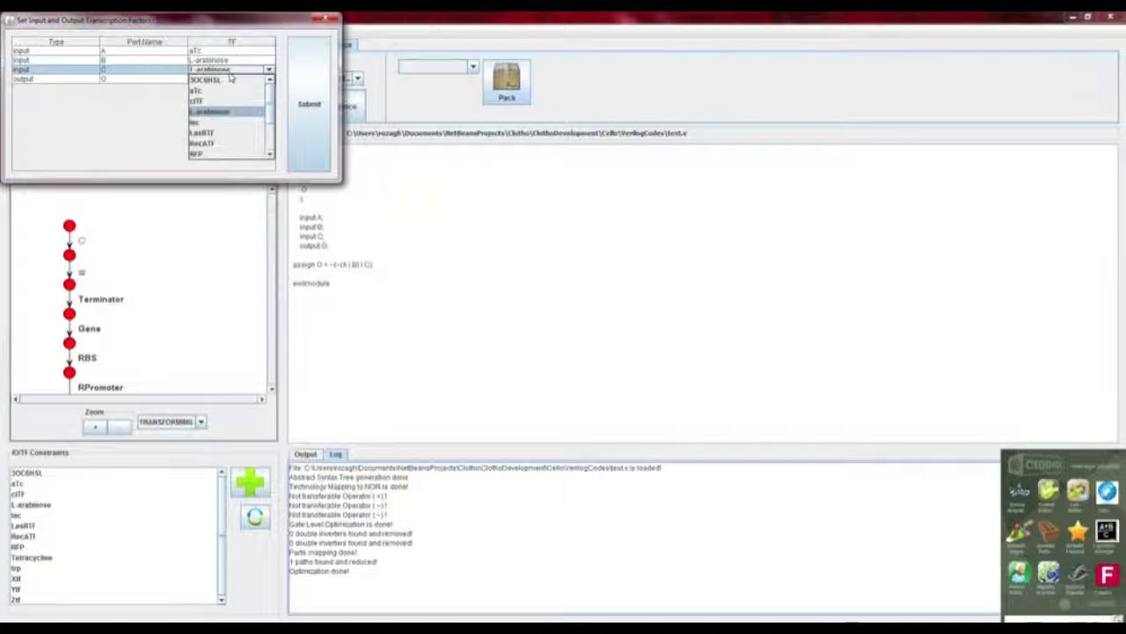
left_click(210, 134)
left_click(224, 78)
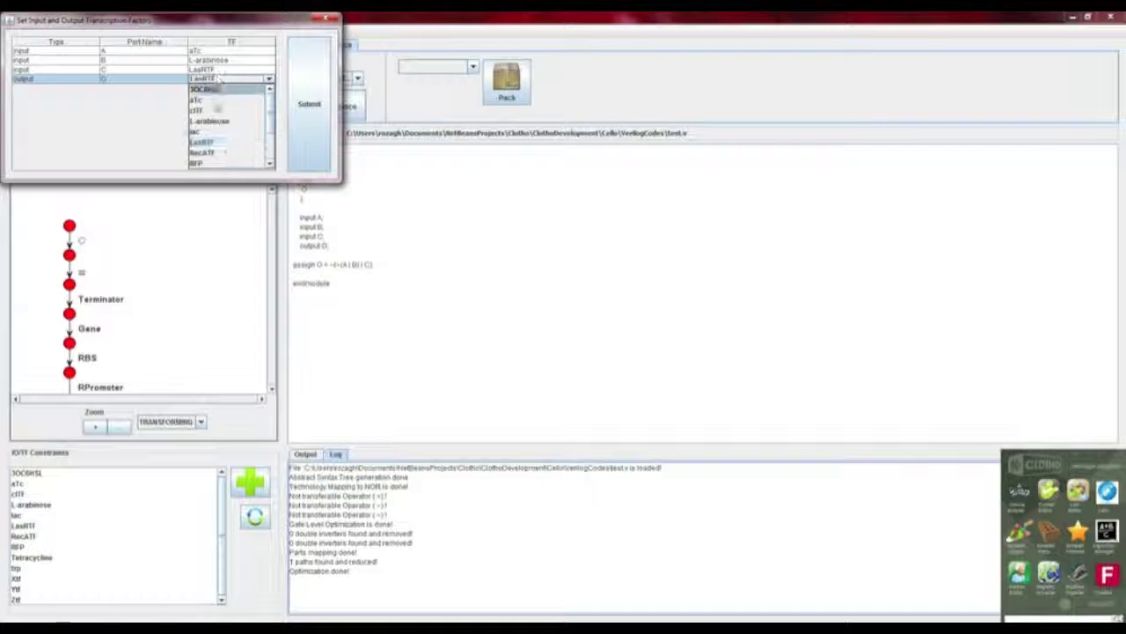
left_click(198, 163)
left_click(297, 144)
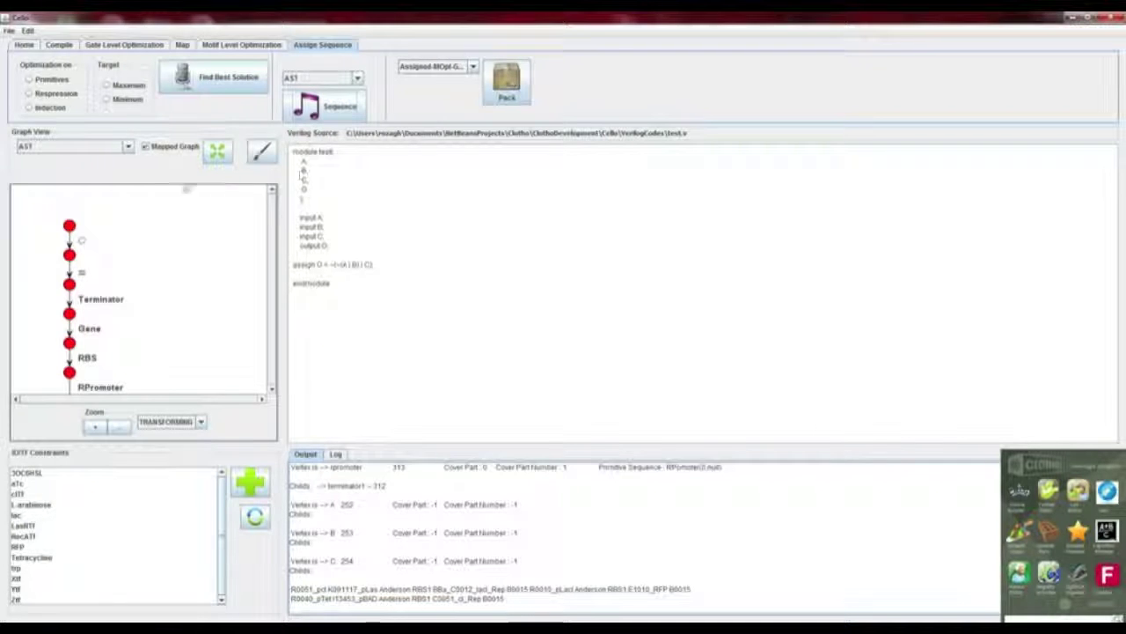
Step: Draw the mapped Assigned-MOpt-GOpt-Transformed graph in an enlarged separate window, examine its assigned parts, and close the window
left_click(128, 146)
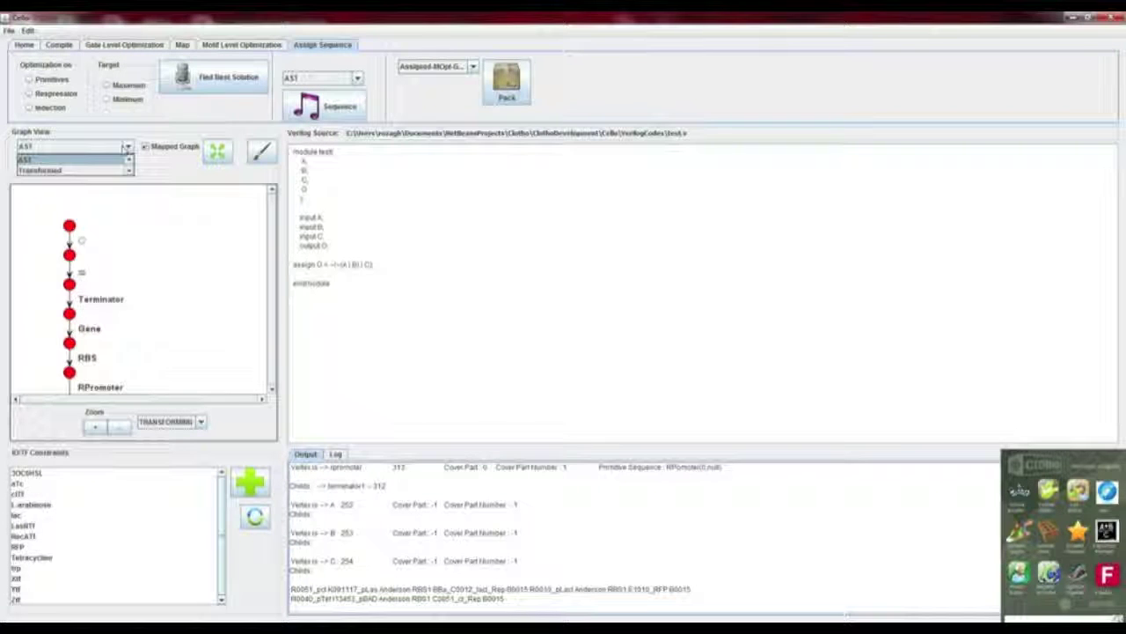
left_click(68, 171)
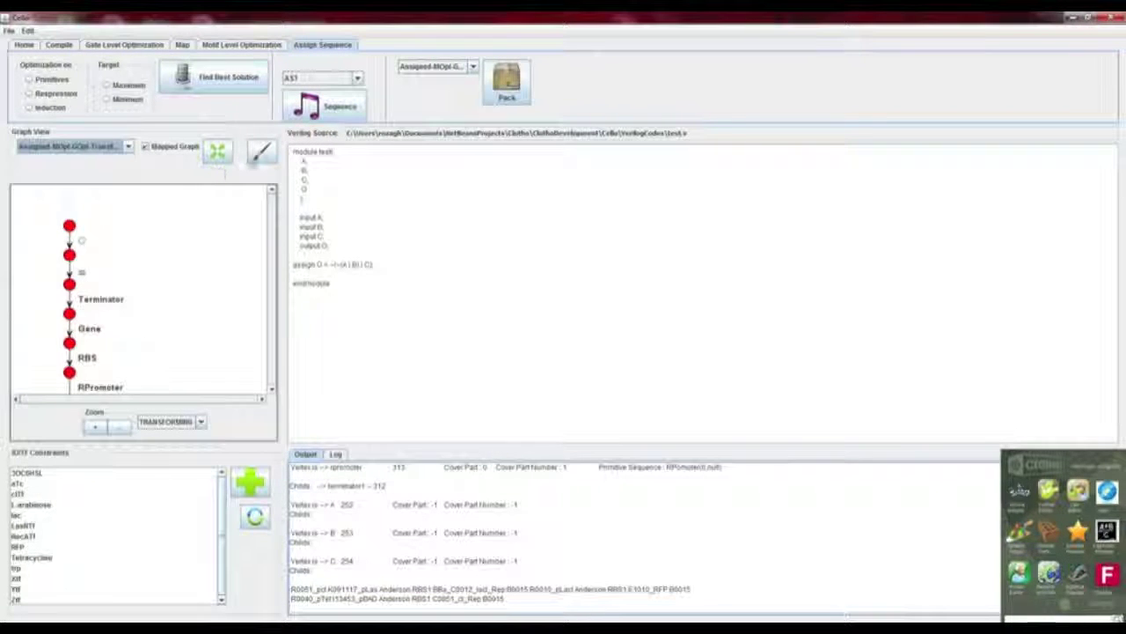
left_click(216, 152)
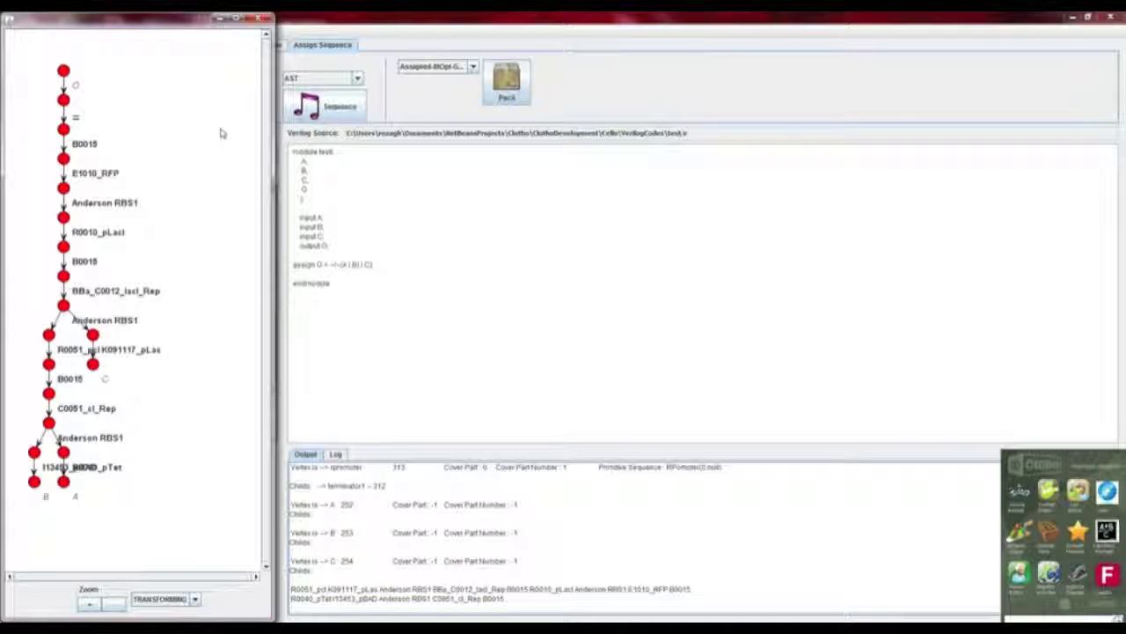
scroll(143, 201, "up", 2)
left_click_drag(144, 202, 194, 211)
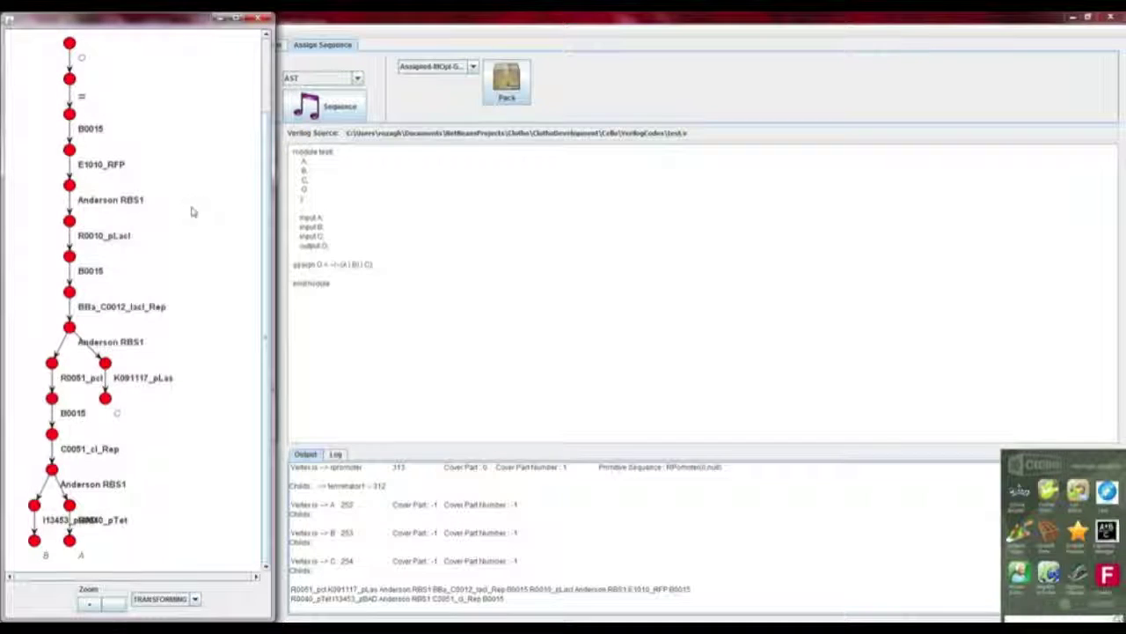
left_click(257, 19)
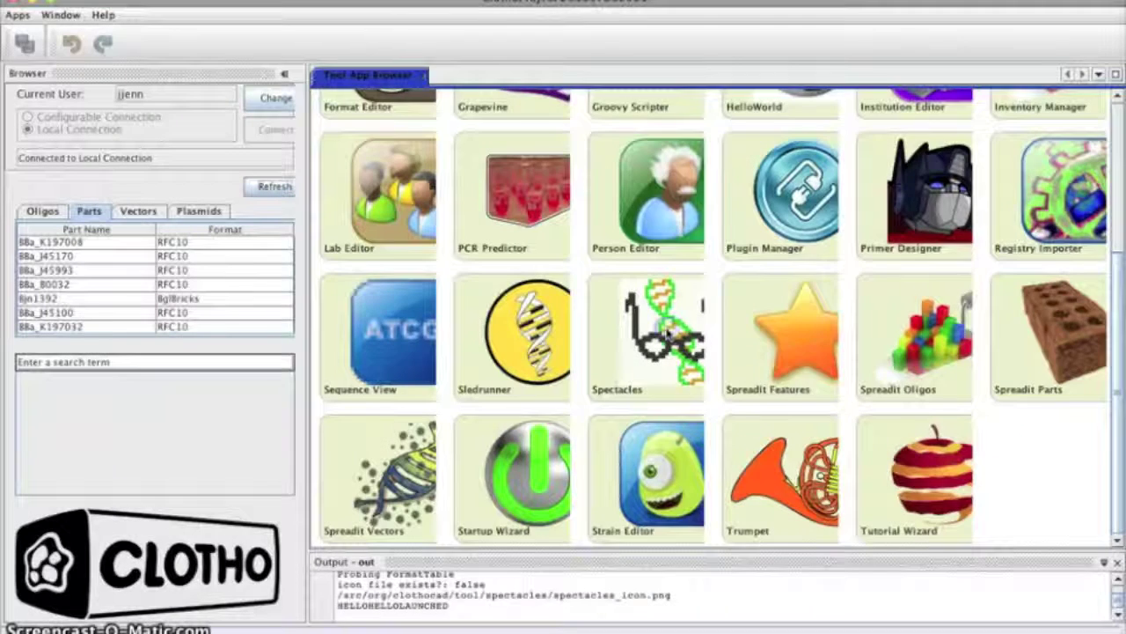
Step: In Spectacles, add a Promoter+ part named pNew with description New Promoter, format BglBricks and sequence GATCTCCCCG to the new device
double_click(662, 327)
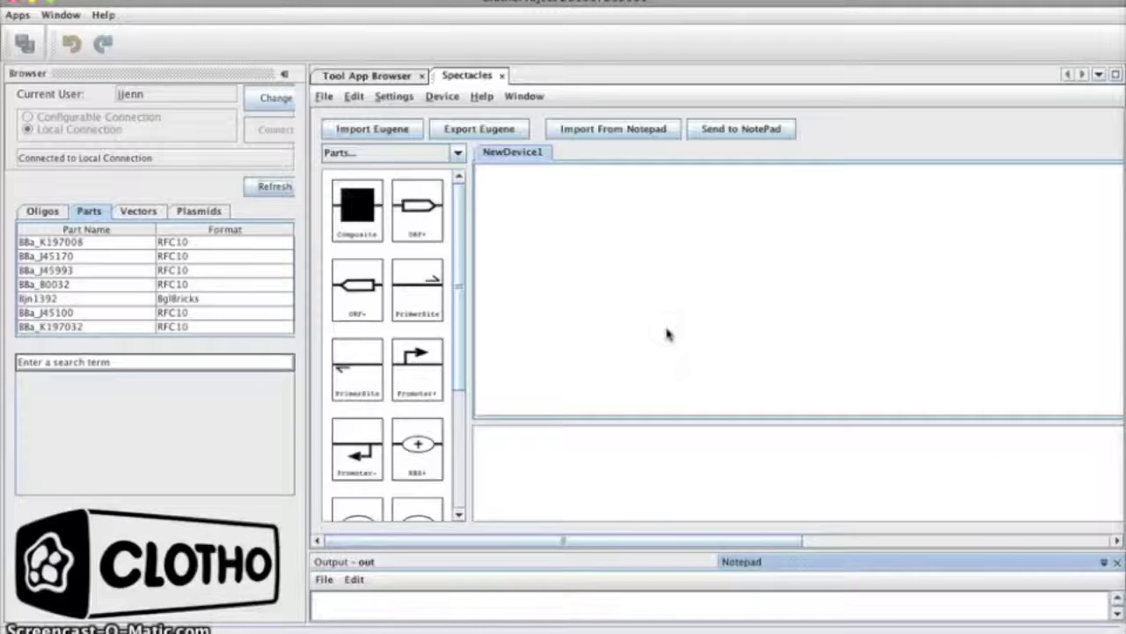
left_click(456, 153)
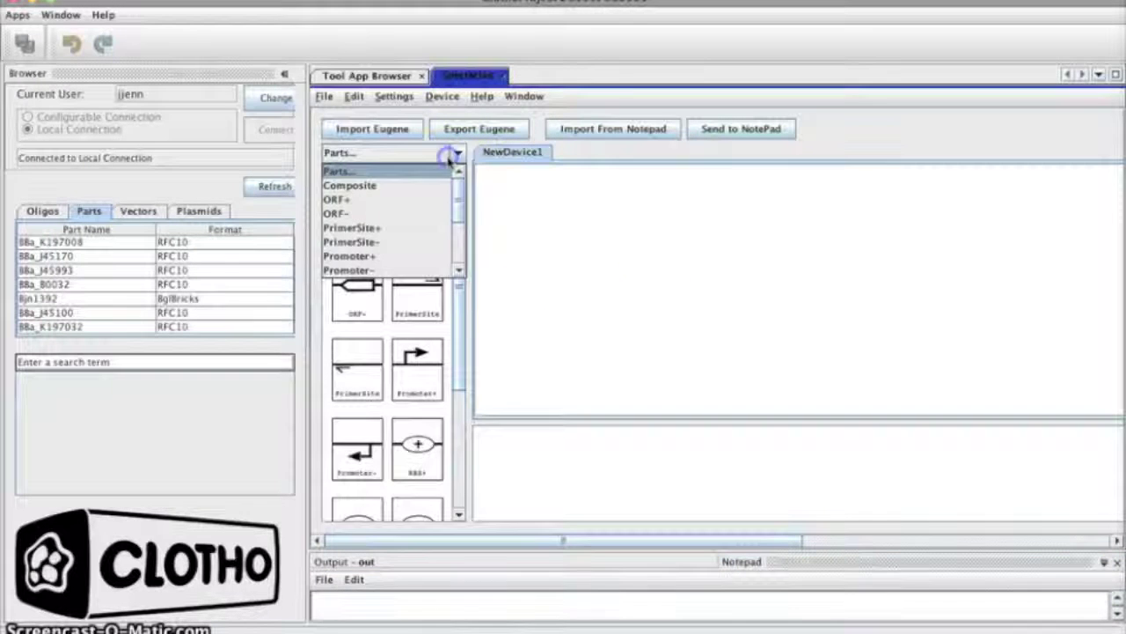
left_click(401, 256)
left_click(402, 266)
type("pNew")
left_click(401, 294)
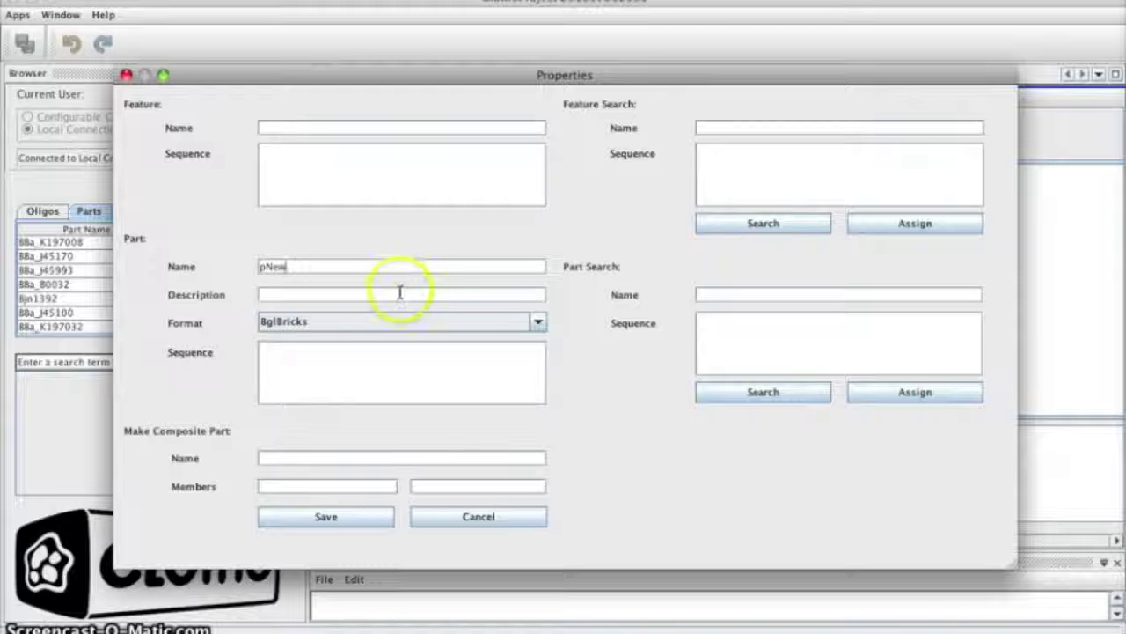
type("New Promoter")
left_click(395, 352)
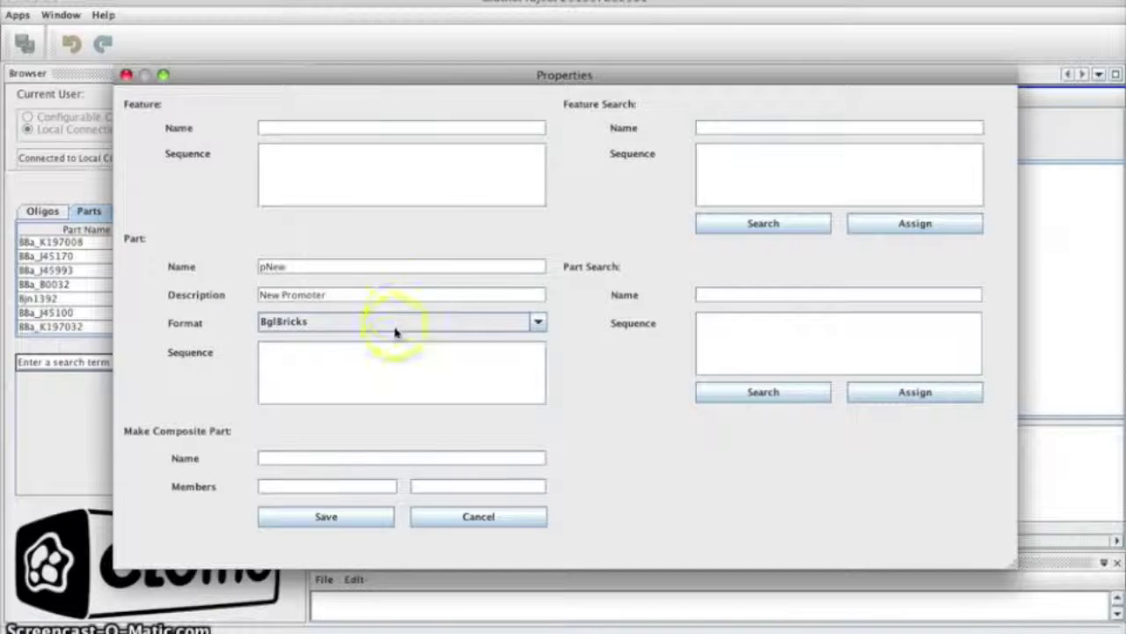
type("GT")
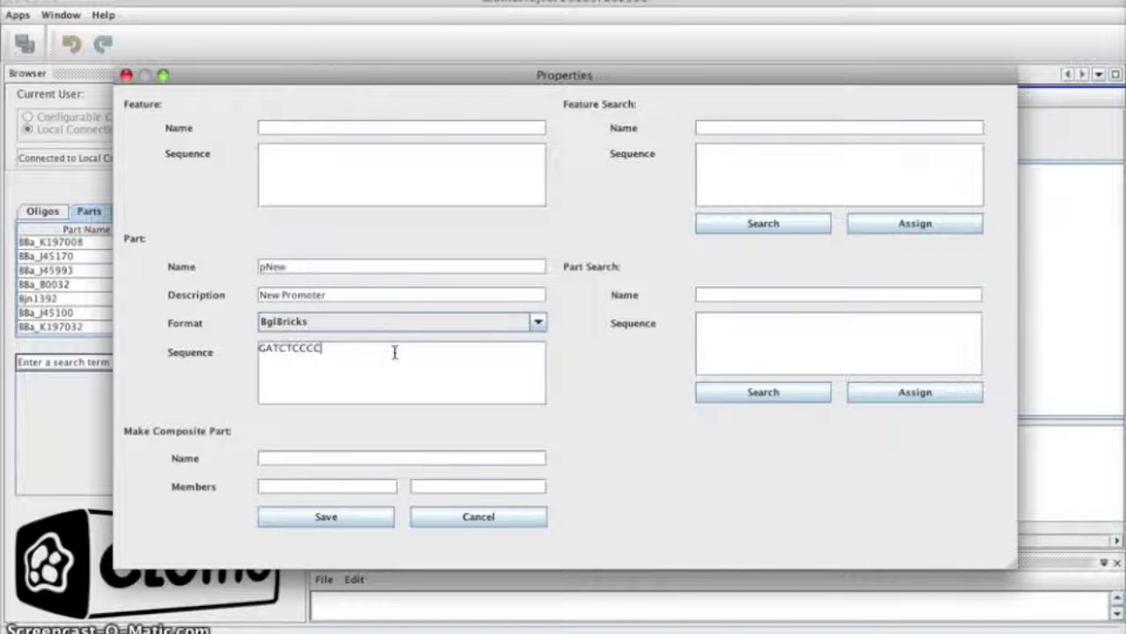
left_click(395, 352)
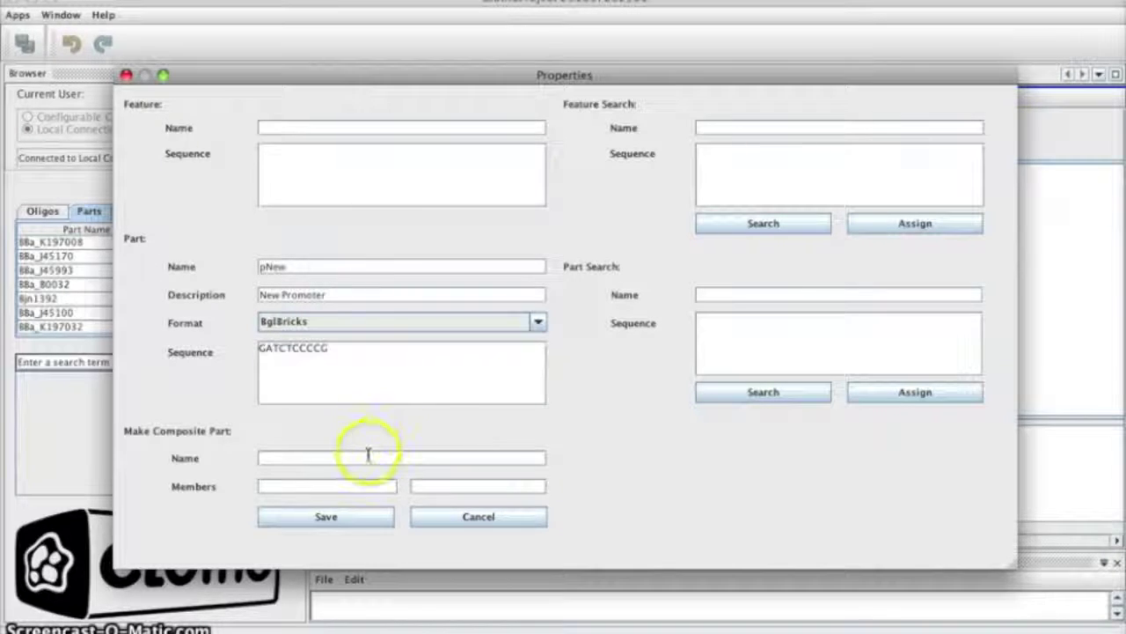
left_click(364, 514)
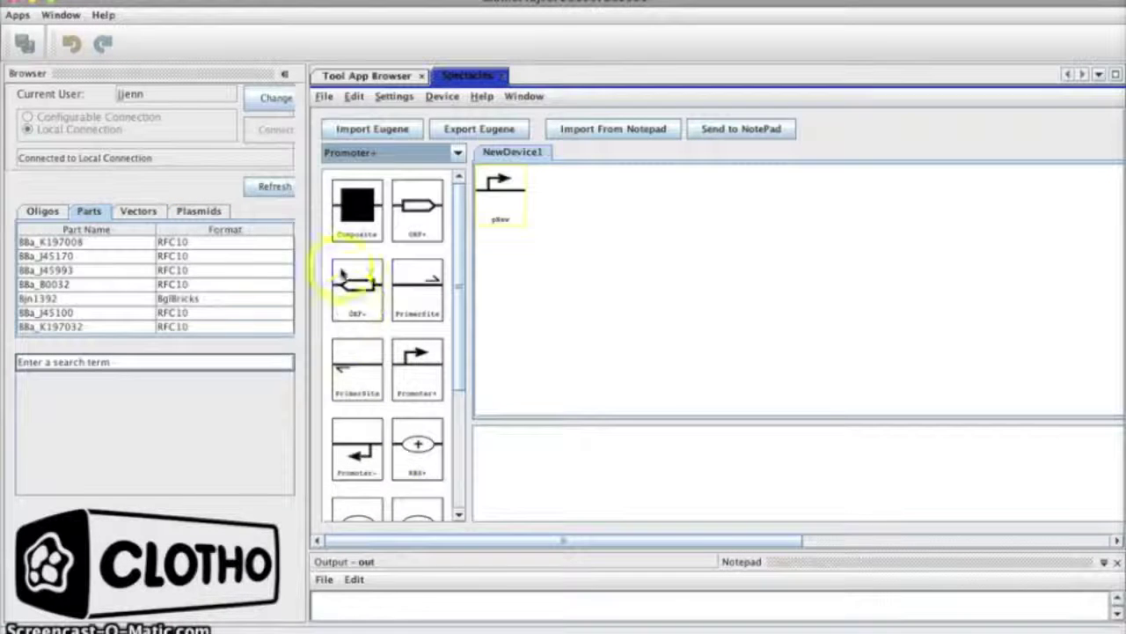
Step: Add a composite part named Composite, made of members Bjn1392 and Bkg9239, after the promoter
left_click(346, 208)
left_click(345, 376)
left_click(338, 456)
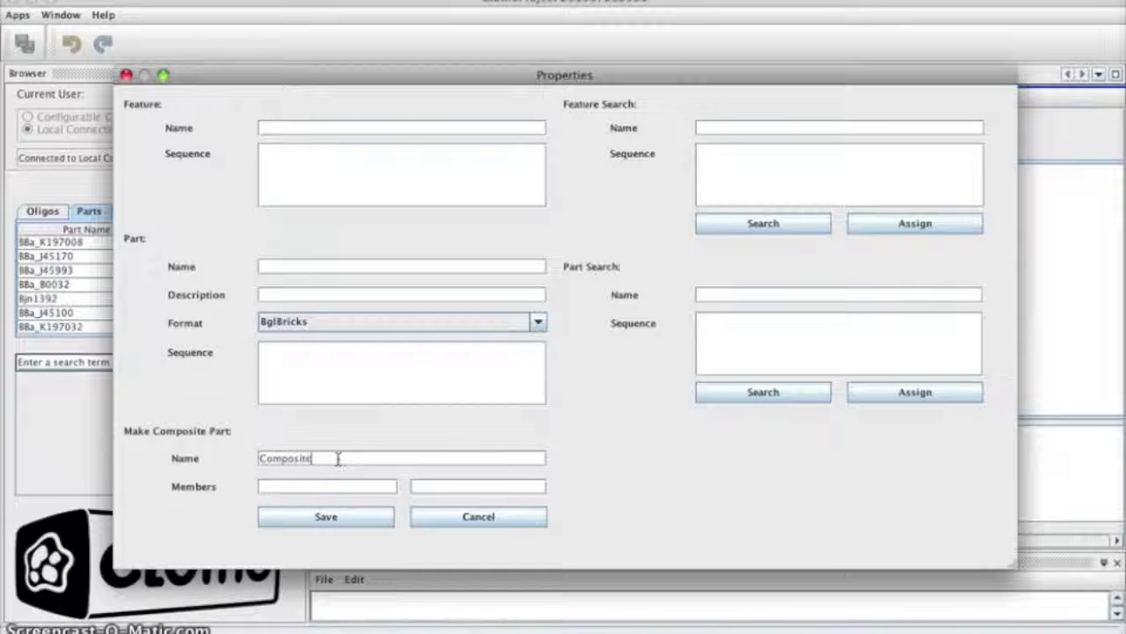
type("Composite")
left_click(336, 483)
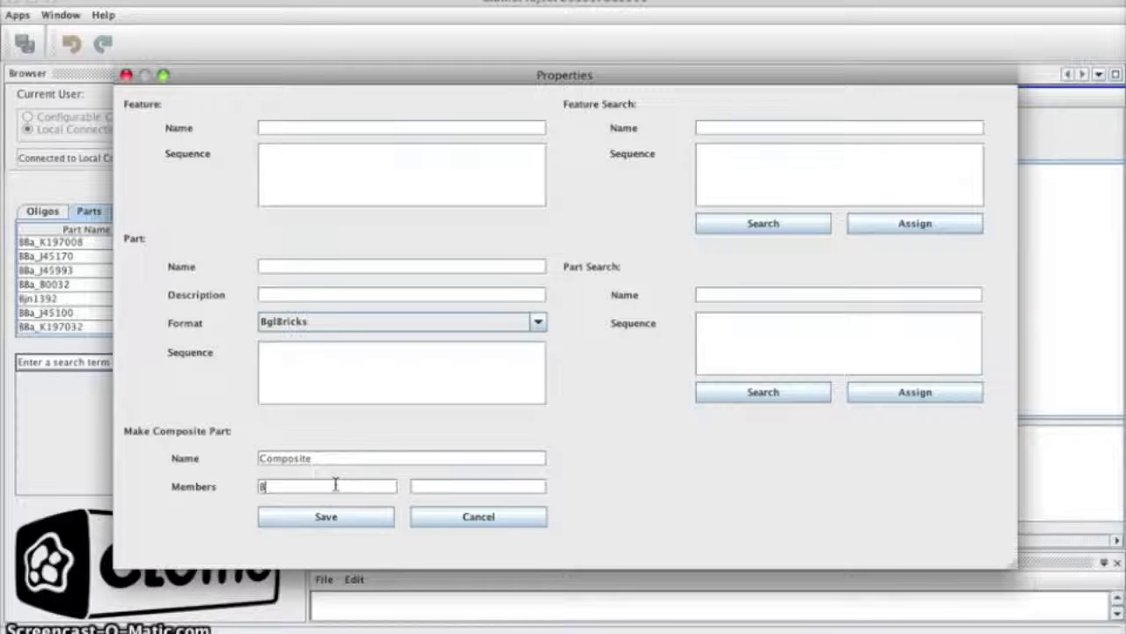
type("2")
left_click(414, 483)
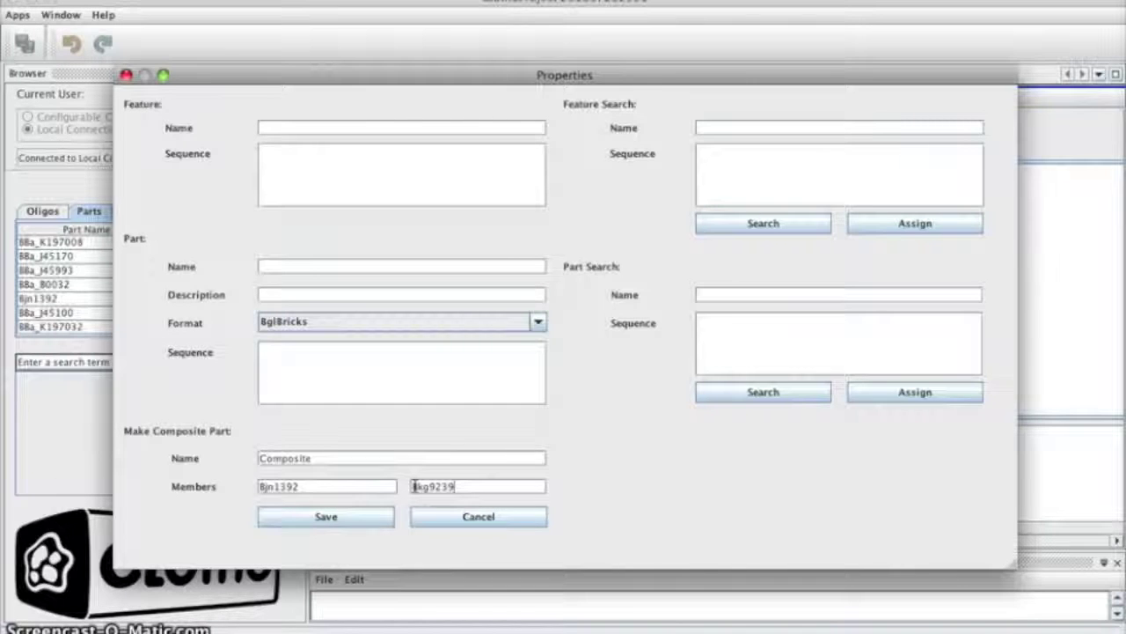
left_click(384, 515)
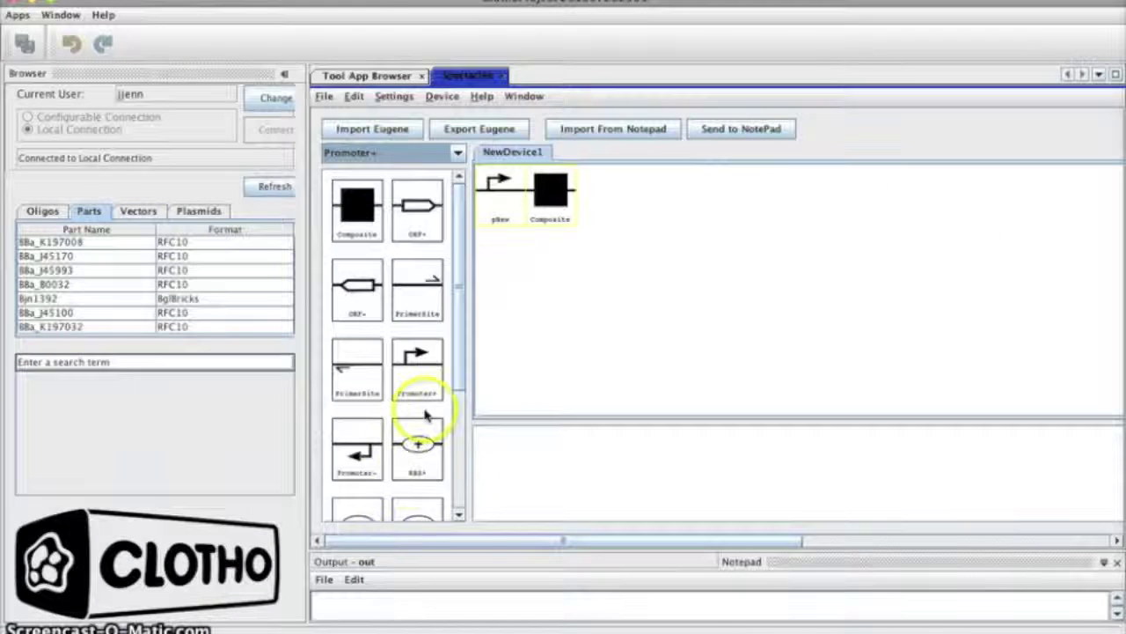
Step: Inspect the properties of the pNew promoter and the Composite part in the device
left_click(500, 201)
scroll(528, 433, "down", 1)
scroll(528, 435, "up", 1)
left_click(547, 189)
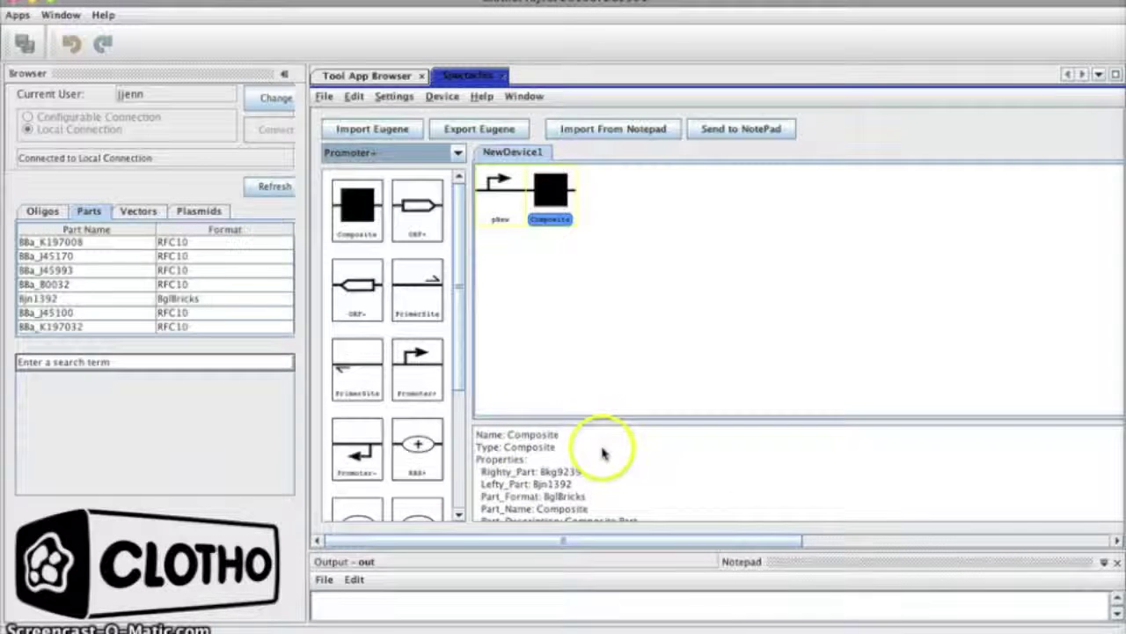
left_click(603, 453)
scroll(603, 453, "down", 1)
left_click(603, 454)
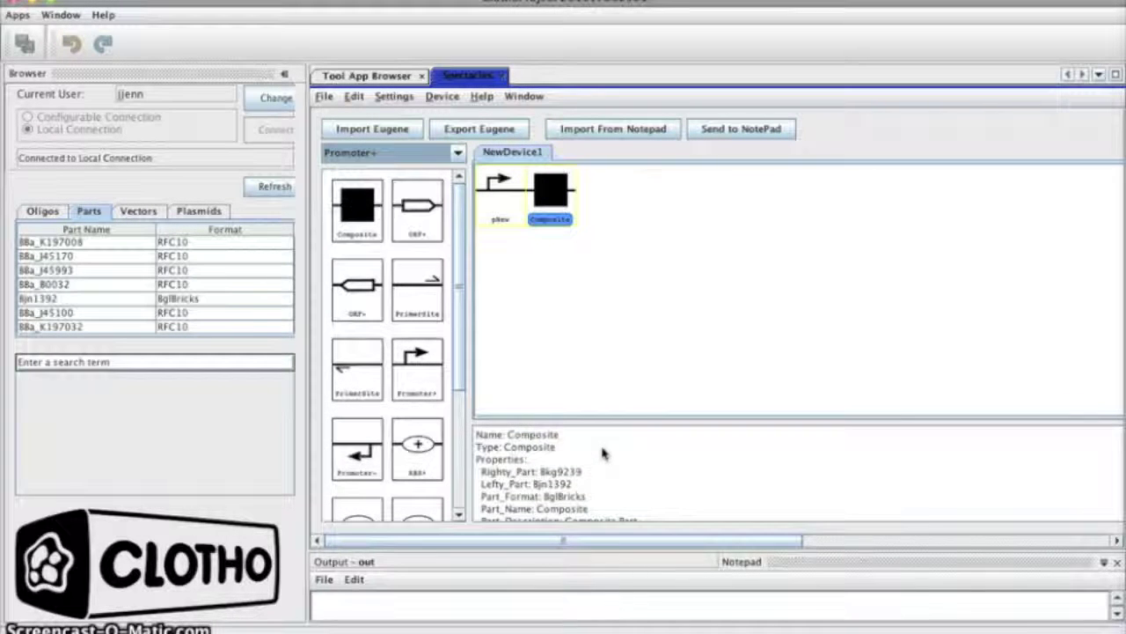
Step: Send the device's Eugene code to the Notepad and enlarge the Notepad area to show the whole code
left_click(696, 132)
left_click_drag(755, 550, 727, 314)
left_click_drag(722, 286, 720, 286)
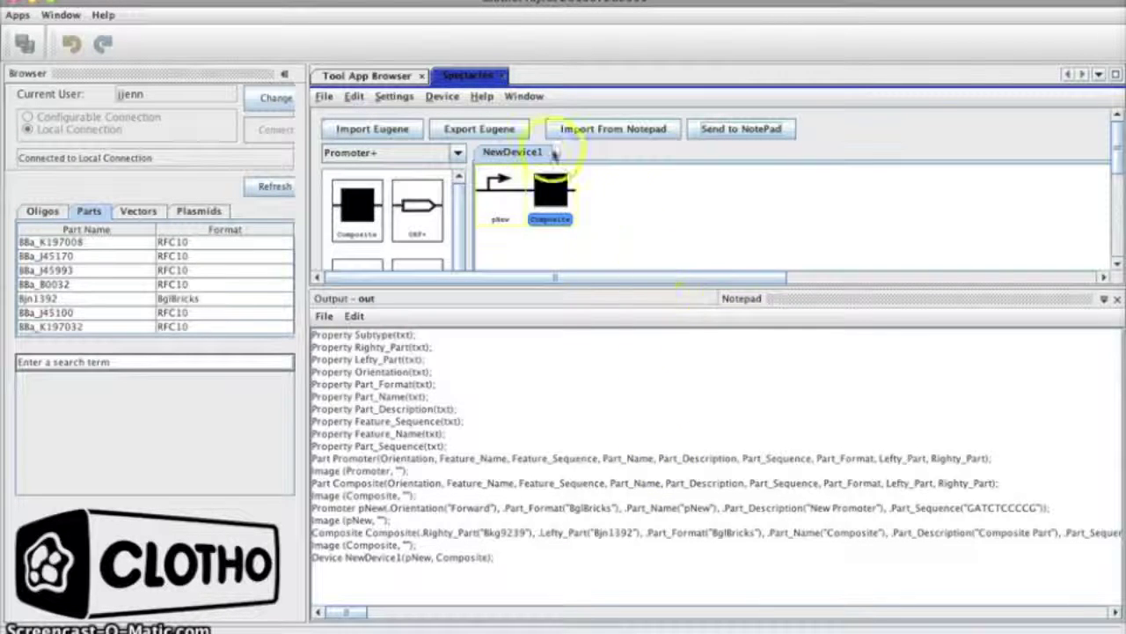
Step: Export the device as a Eugene file to the Desktop
left_click(444, 129)
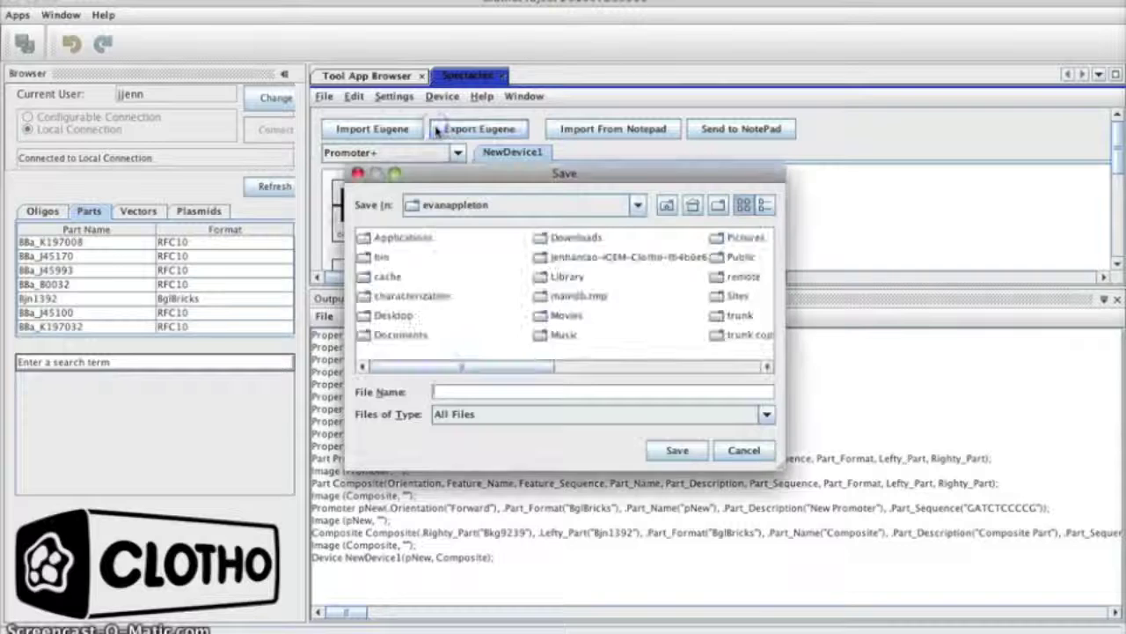
double_click(392, 315)
double_click(390, 235)
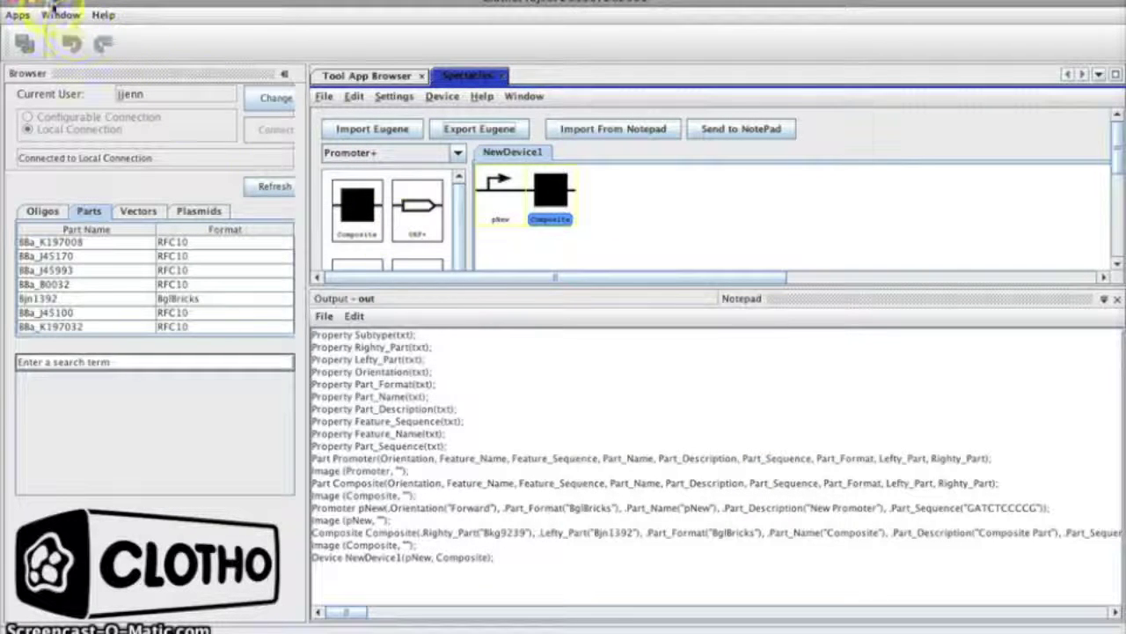
Step: Examine the device.eug file's property declarations, part definitions, part instances and device line, and return to Clotho
left_click(32, 3)
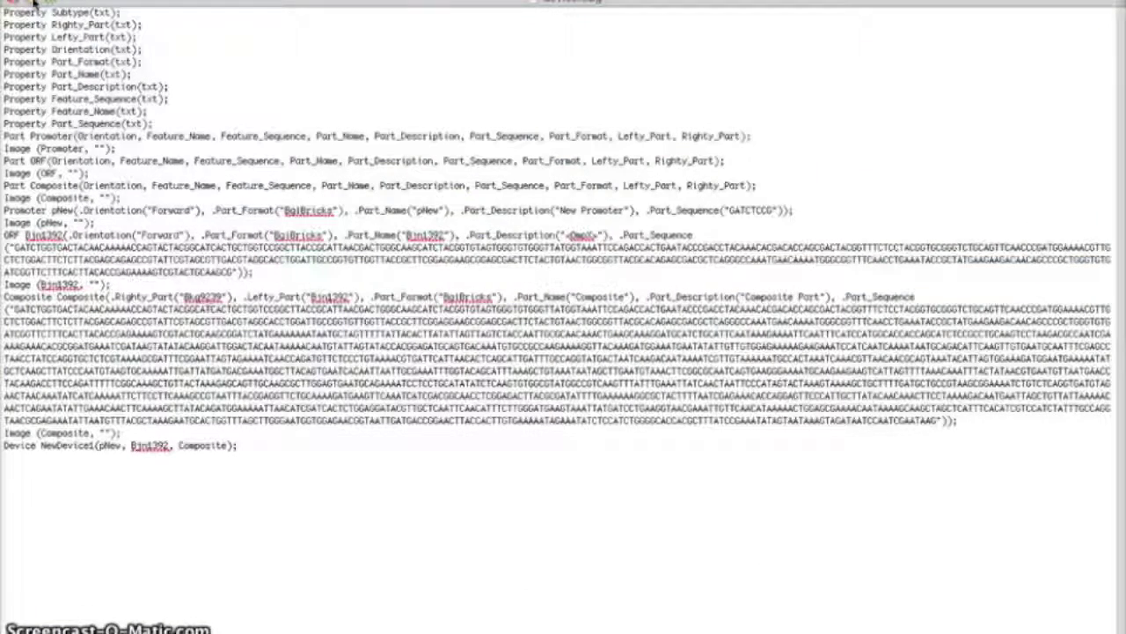
left_click_drag(5, 9, 155, 128)
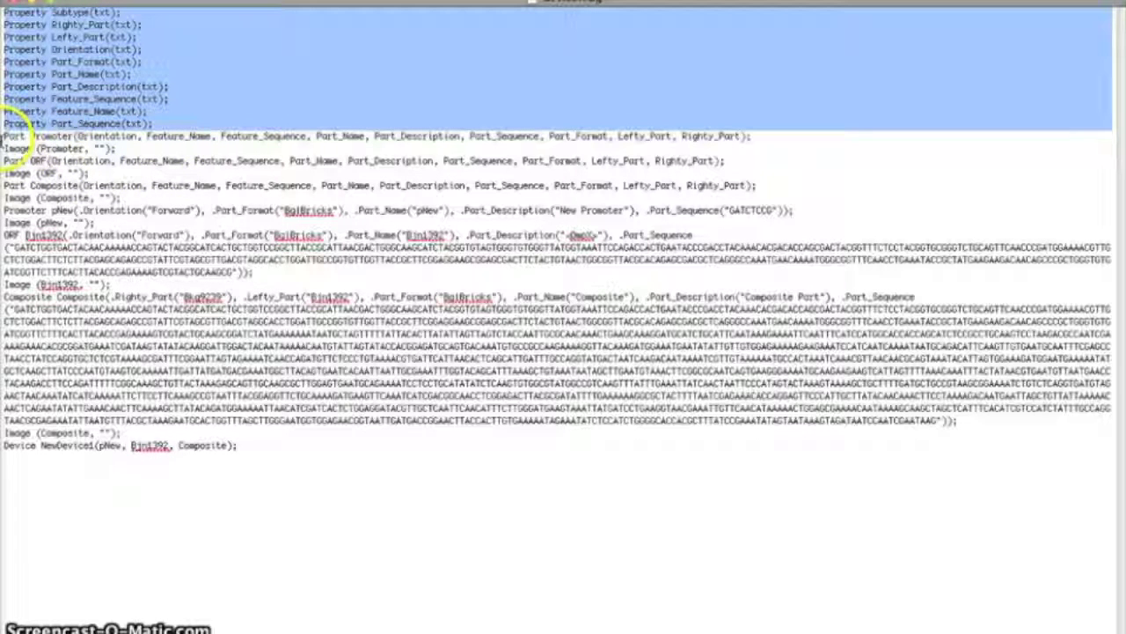
left_click_drag(4, 136, 98, 199)
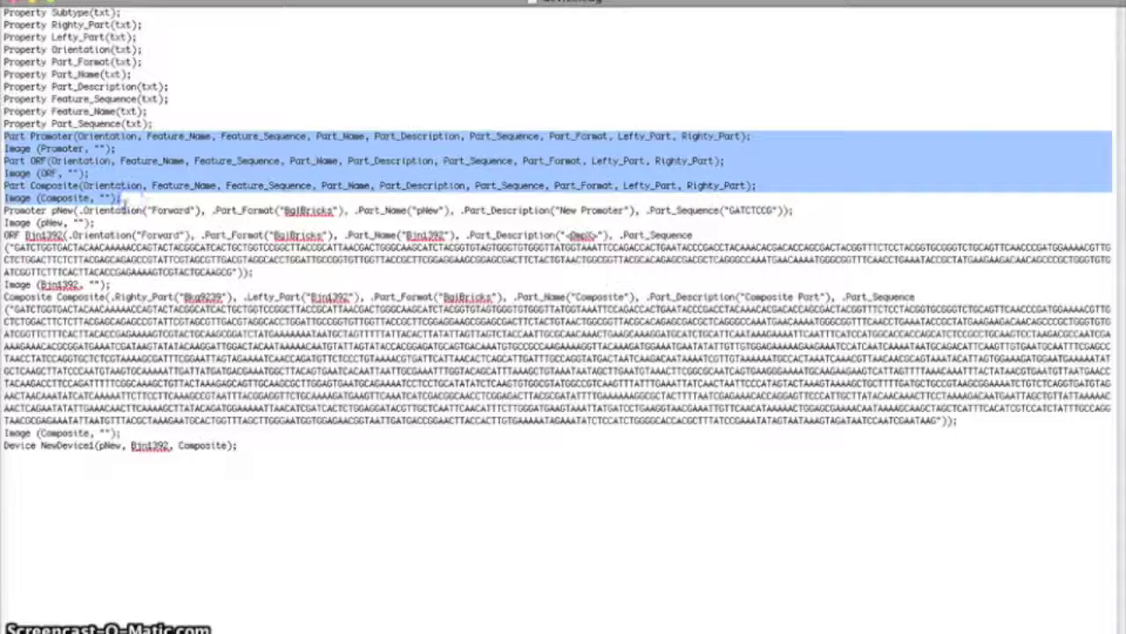
left_click_drag(5, 211, 141, 428)
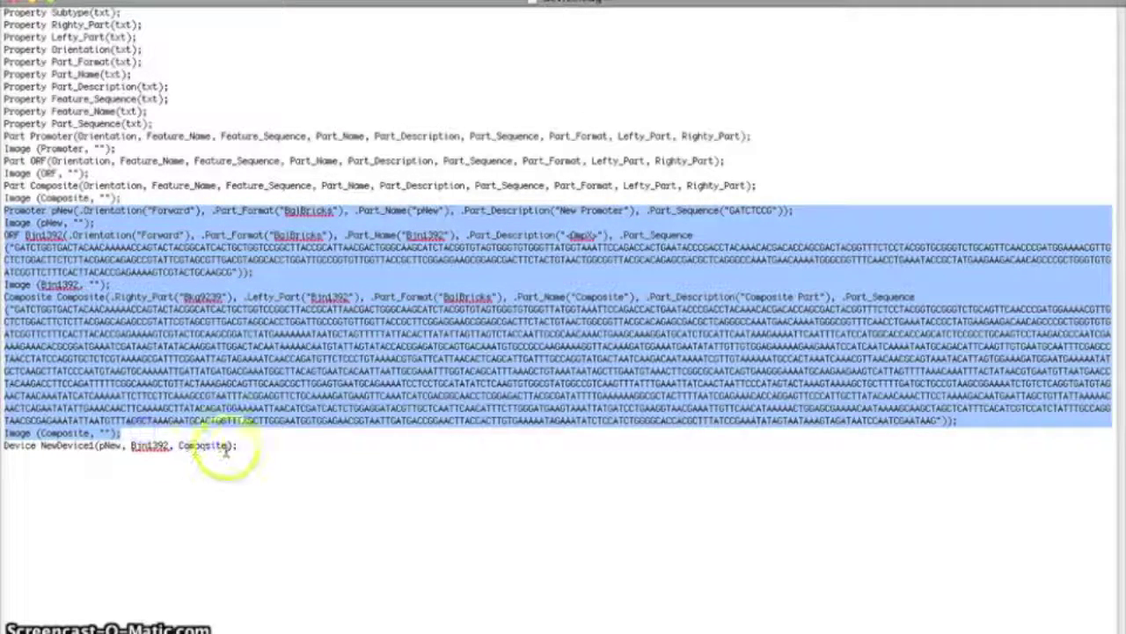
left_click_drag(227, 447, 8, 455)
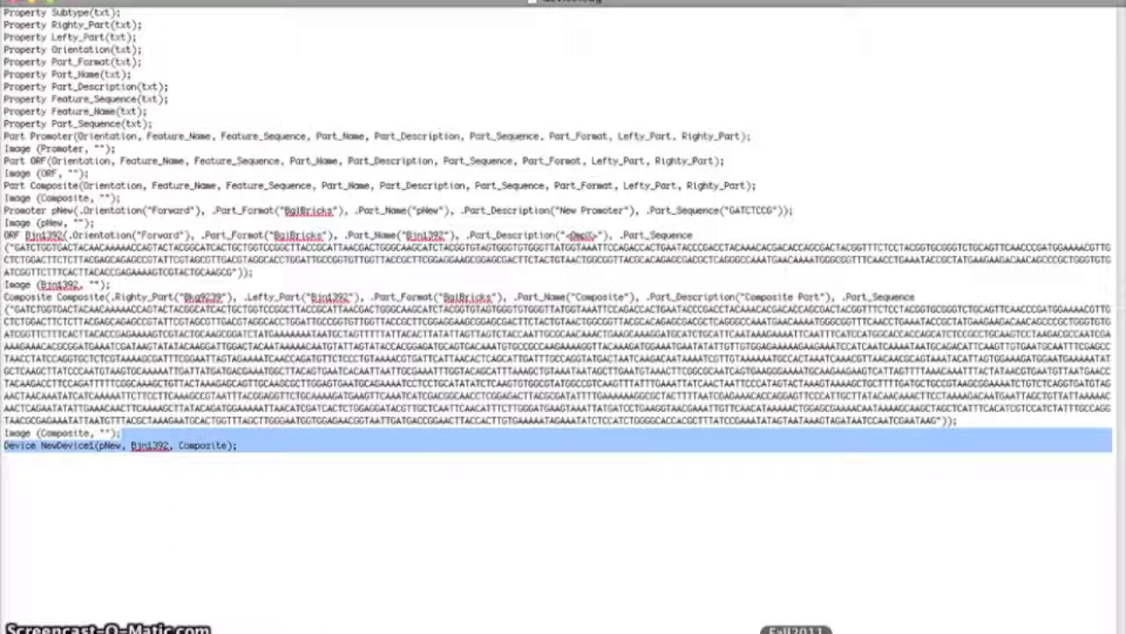
key("super+m")
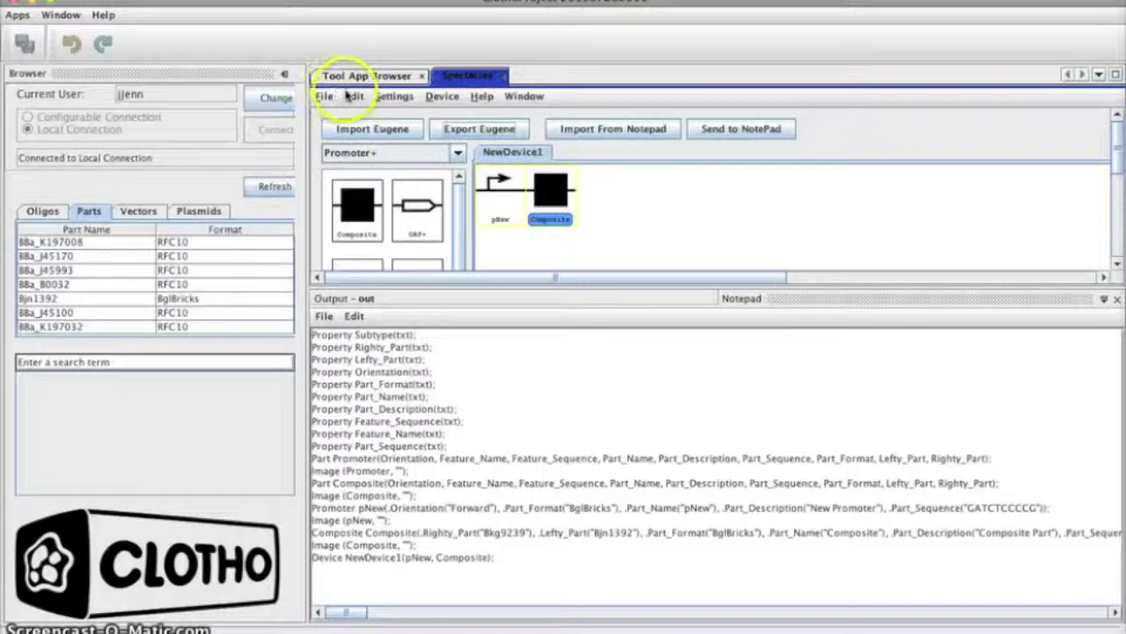
Step: Import Refactored_Circuit.eug from the Desktop, displaying both the RefactoredSystem and Backbone devices
left_click(419, 130)
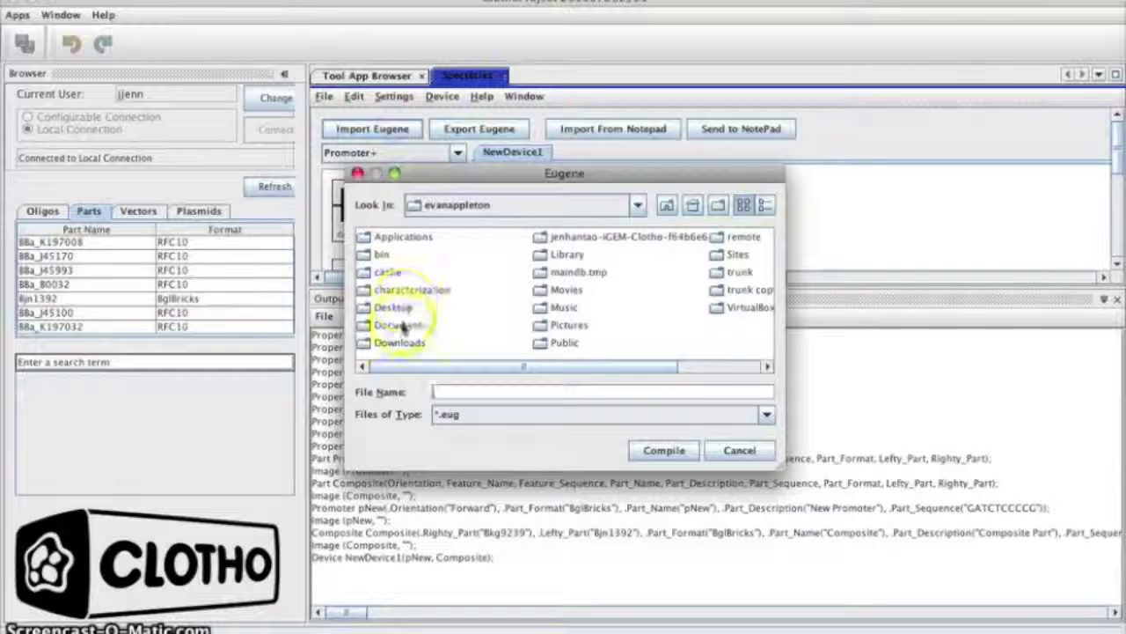
double_click(393, 307)
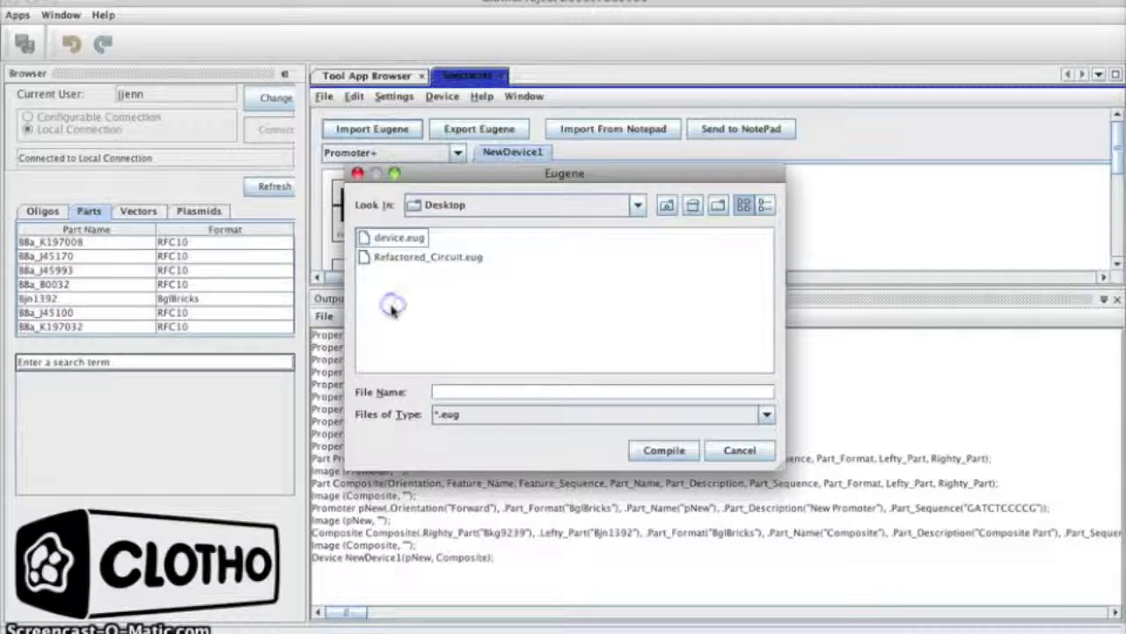
double_click(394, 258)
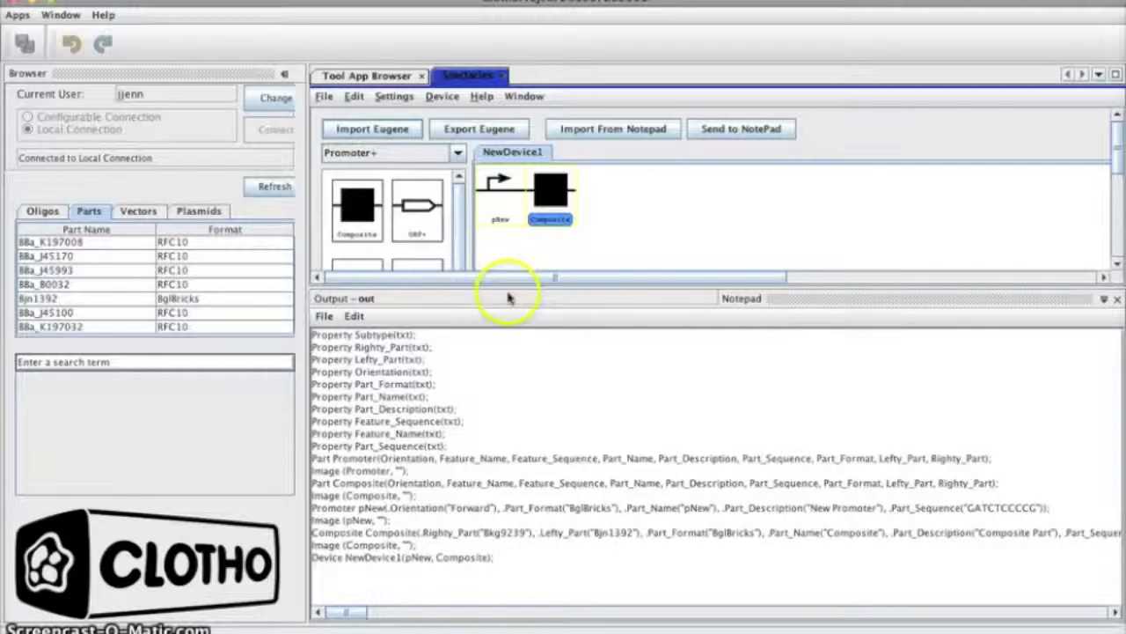
left_click(717, 461)
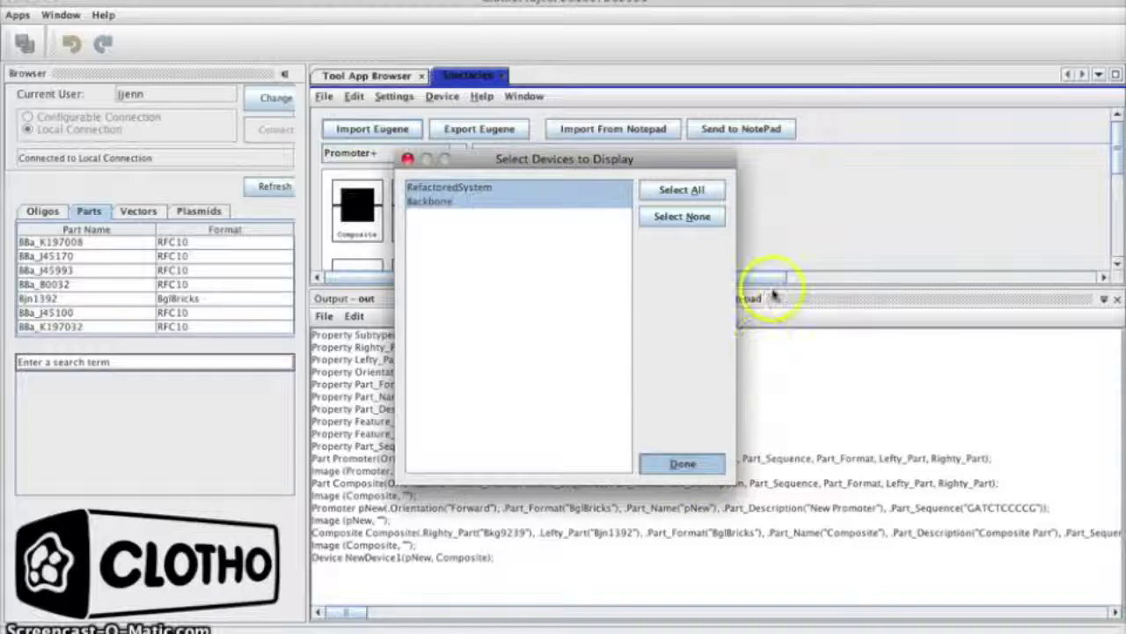
Step: Shrink the Notepad area and view the imported RefactoredSystem device across its width
left_click_drag(774, 293, 804, 599)
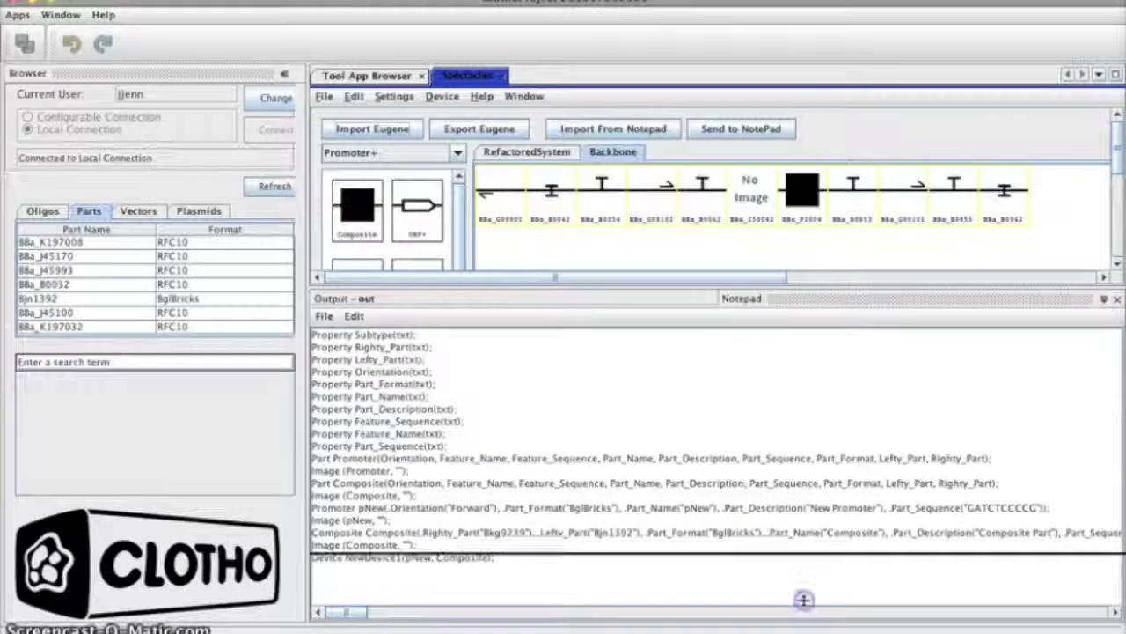
left_click(555, 155)
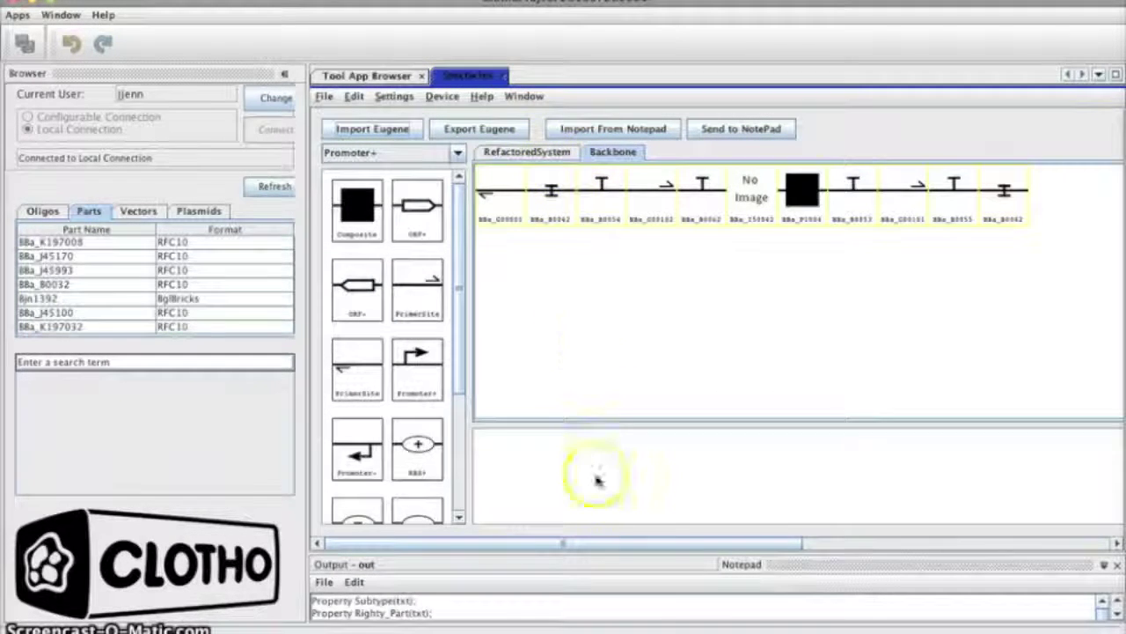
left_click_drag(605, 545, 1034, 537)
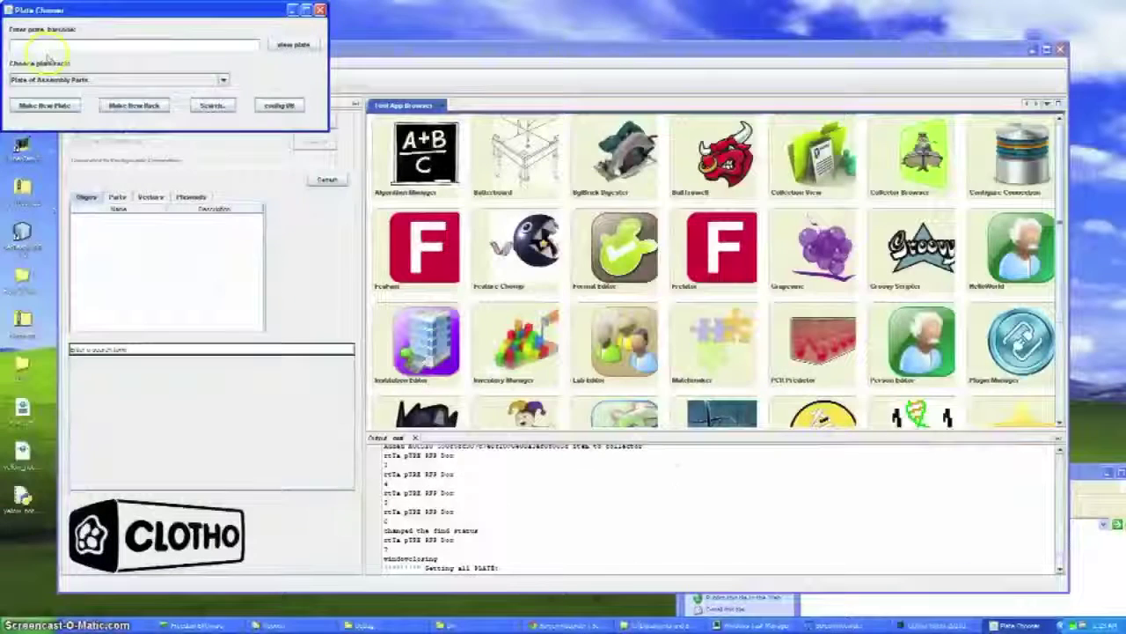
Step: Configure the database's required plate types, and open Plate of Assembly Parts to inspect the samples in its row A wells
left_click(151, 102)
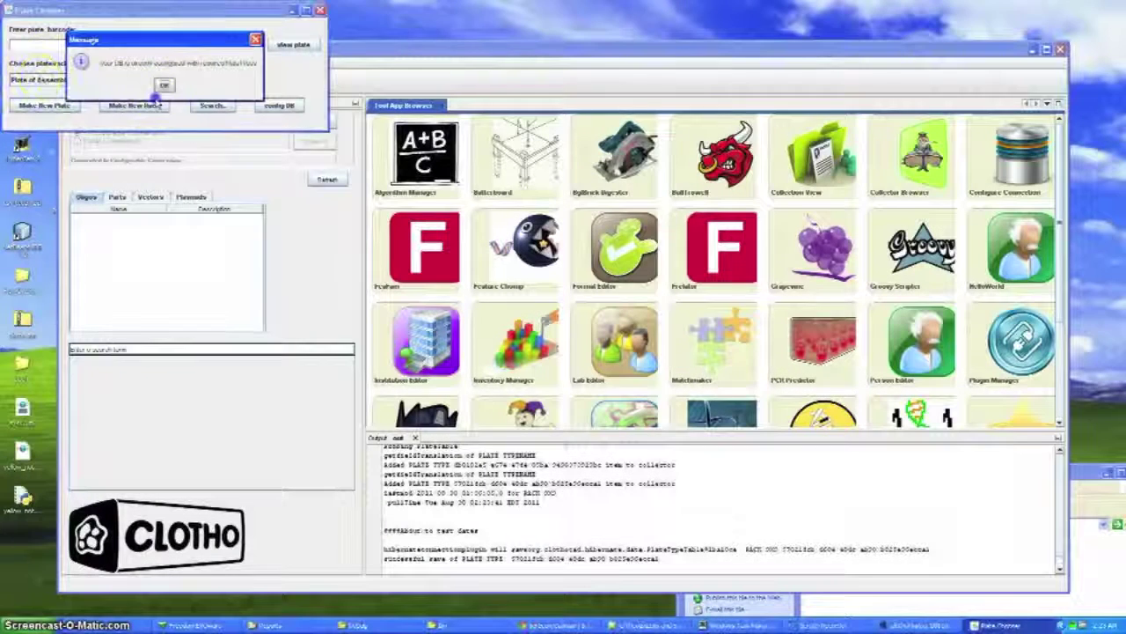
left_click(163, 84)
left_click(146, 81)
left_click(148, 103)
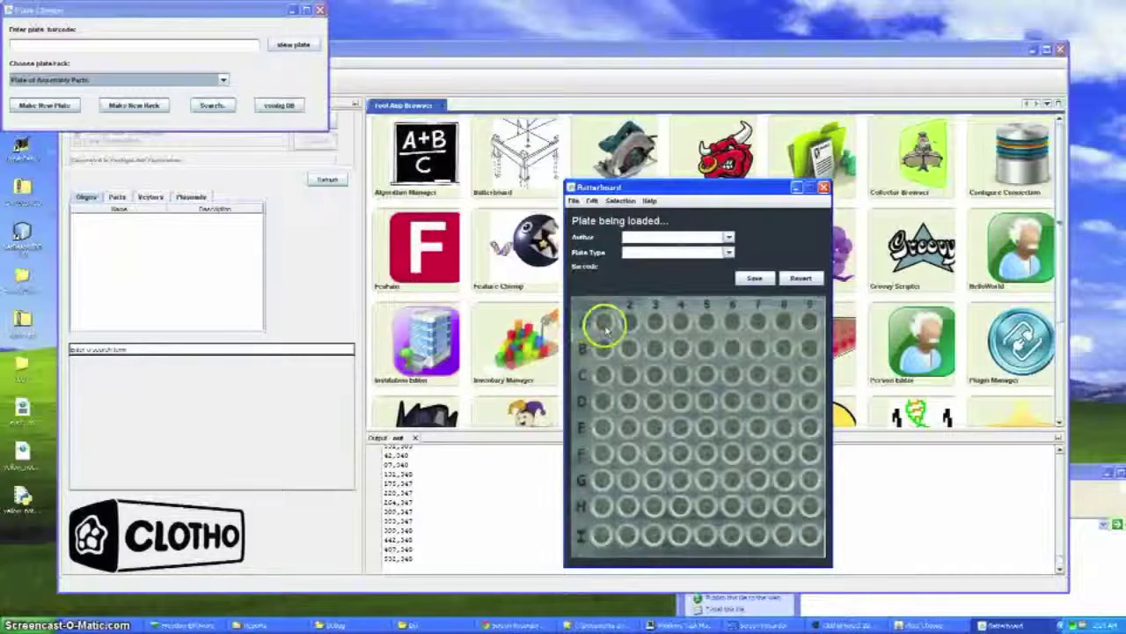
mouse_move(631, 321)
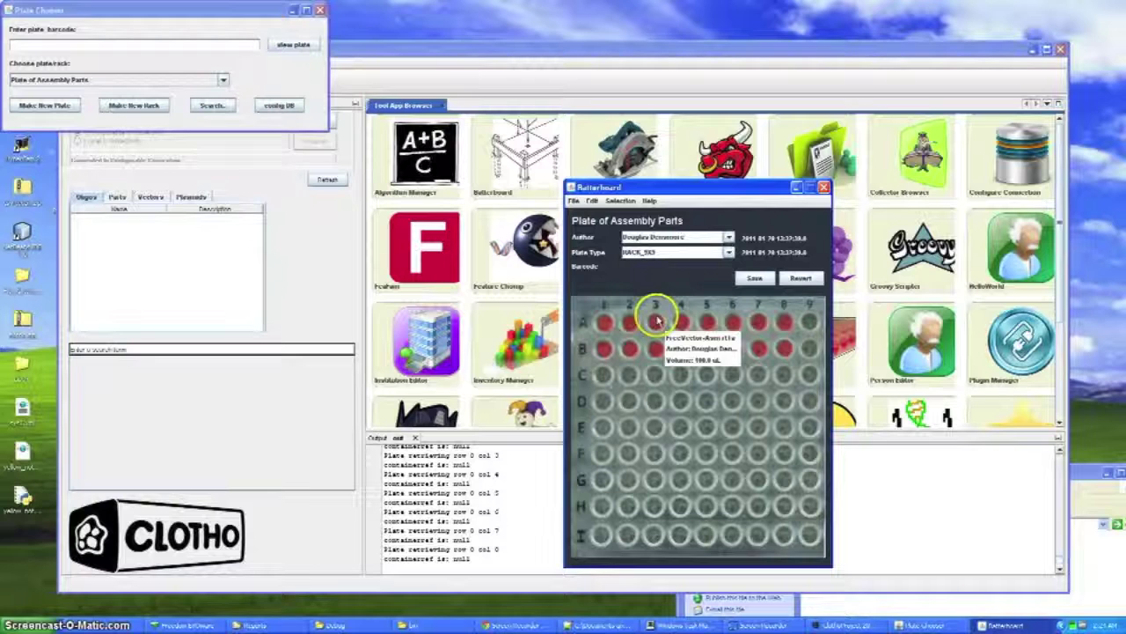
mouse_move(684, 322)
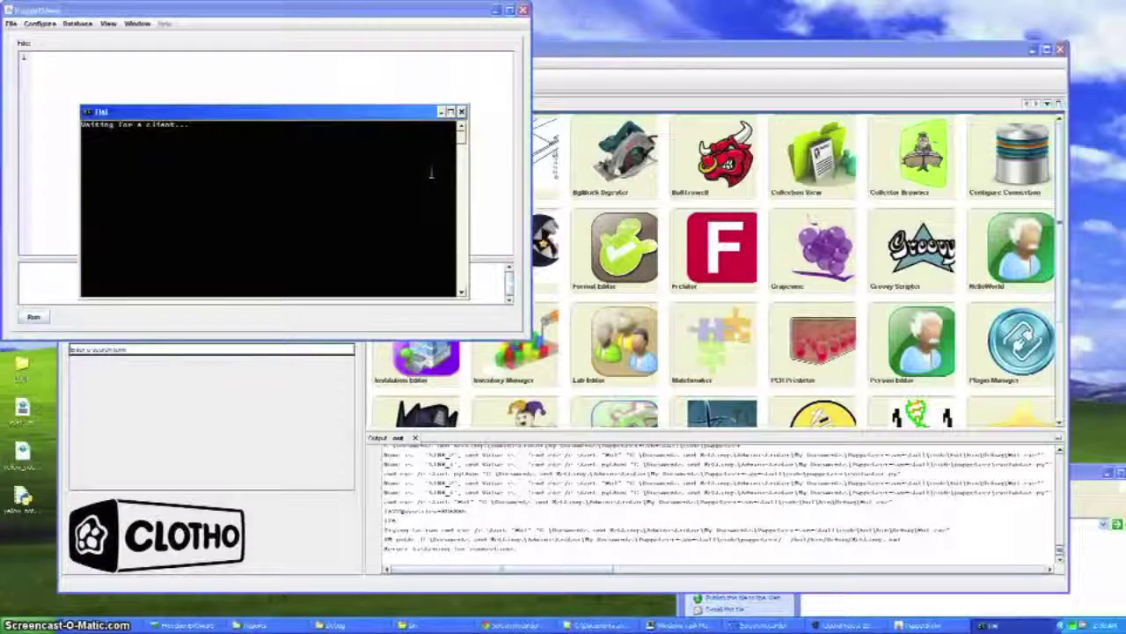
Step: Switch to PuppetShow and open the yncd.py protocol file
left_click(15, 32)
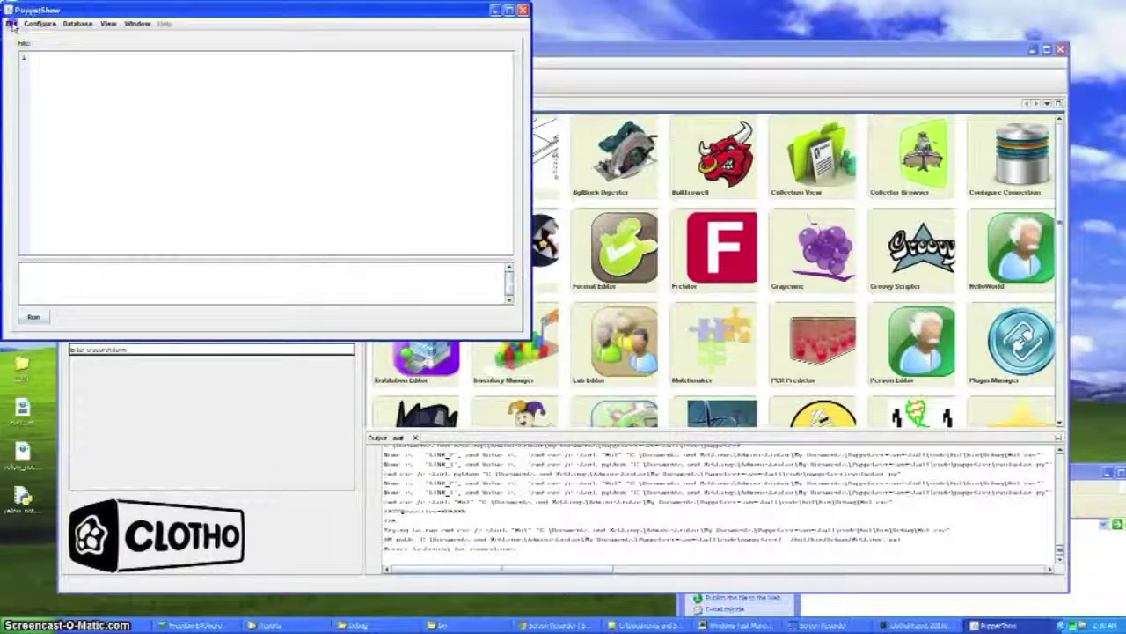
left_click(11, 24)
left_click(44, 39)
left_click(286, 183)
left_click(337, 261)
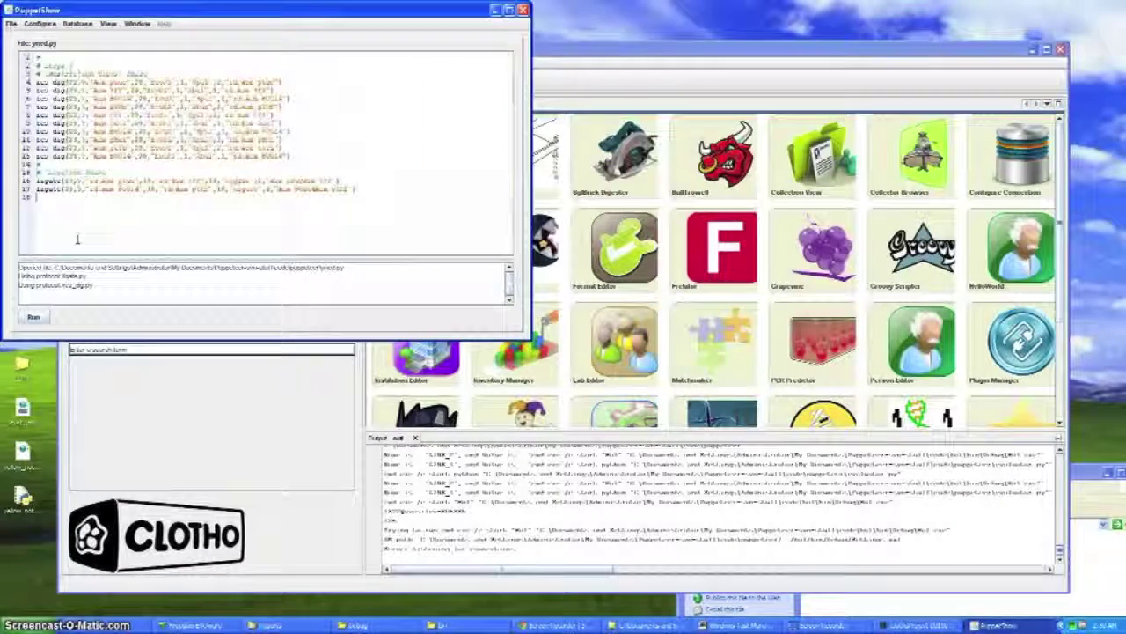
Step: Comment out both ligate lines (16-17) and the last four restriction digest lines (10-13) of yncd.py
left_click_drag(368, 192, 37, 180)
right_click(58, 183)
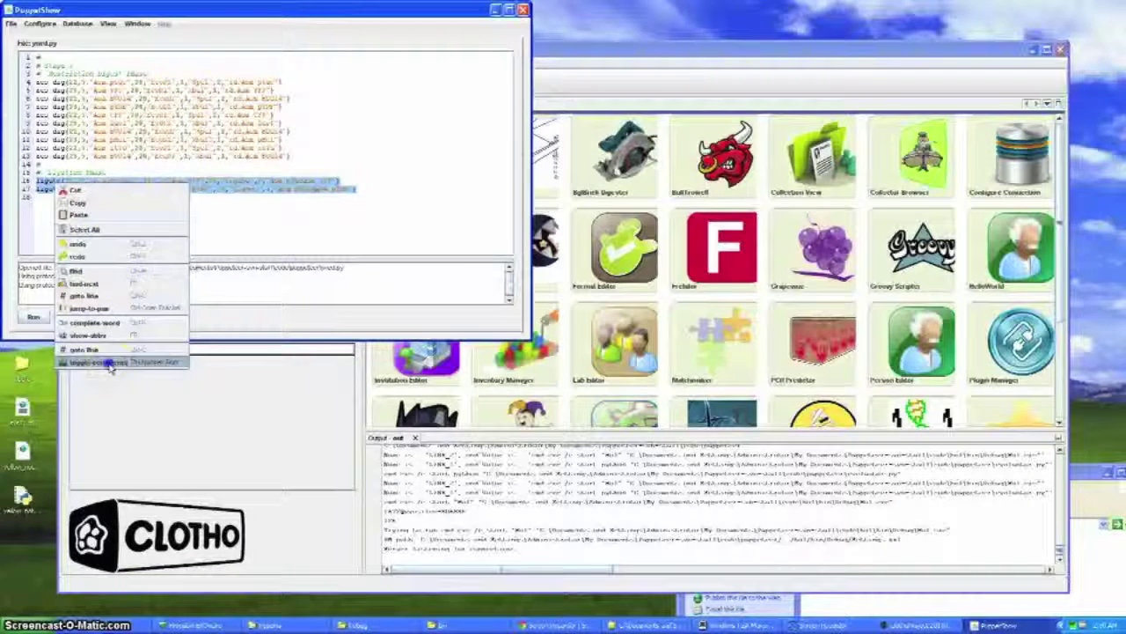
key("Return")
left_click_drag(294, 158, 23, 130)
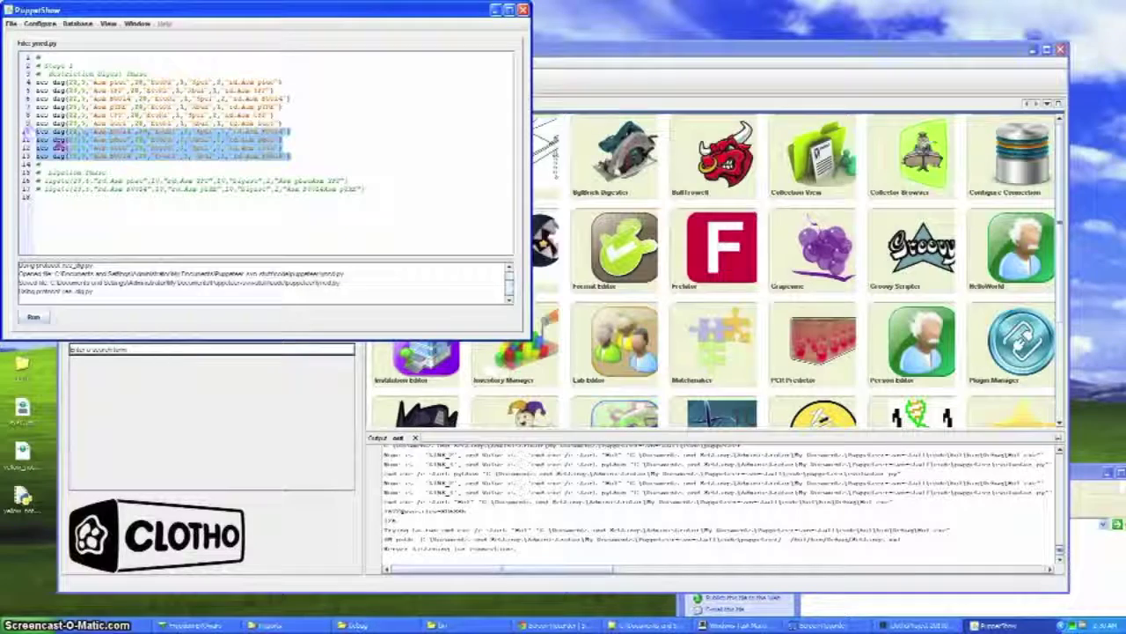
right_click(60, 143)
left_click(123, 323)
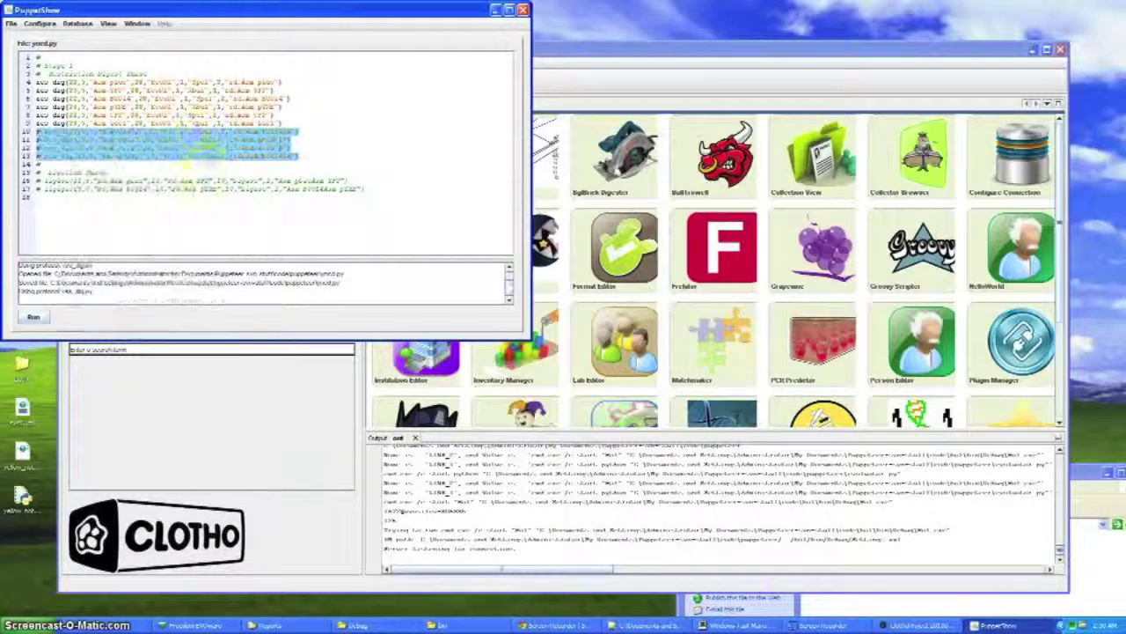
left_click(195, 132)
Step: Turn on Save Sample History and run the yncd.py protocol with its six active restriction digests
left_click(77, 23)
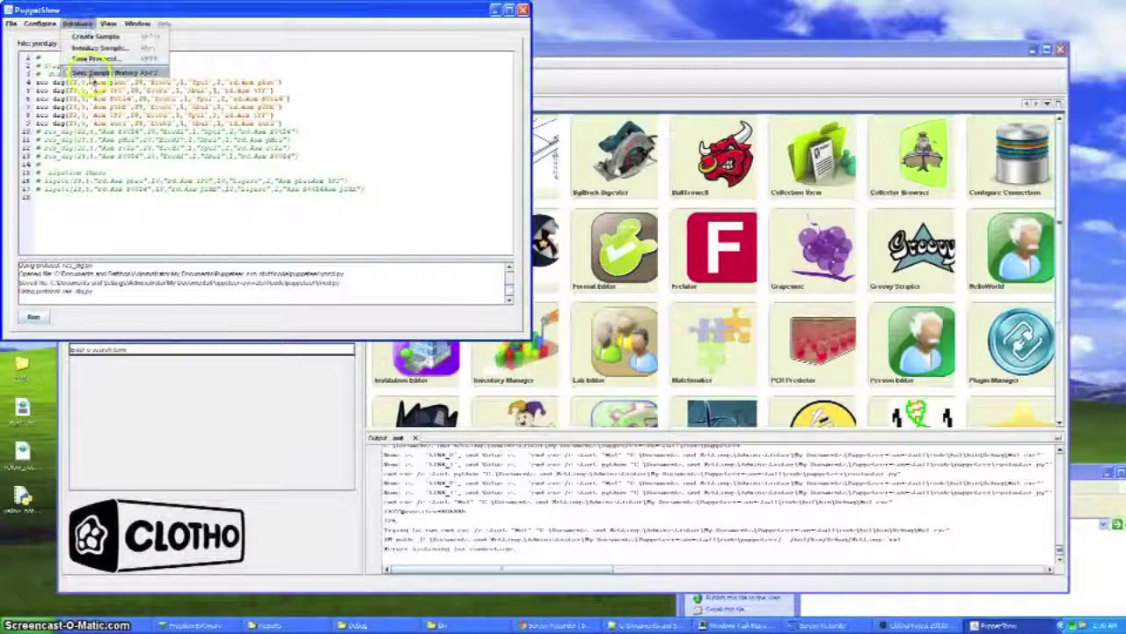
left_click(91, 74)
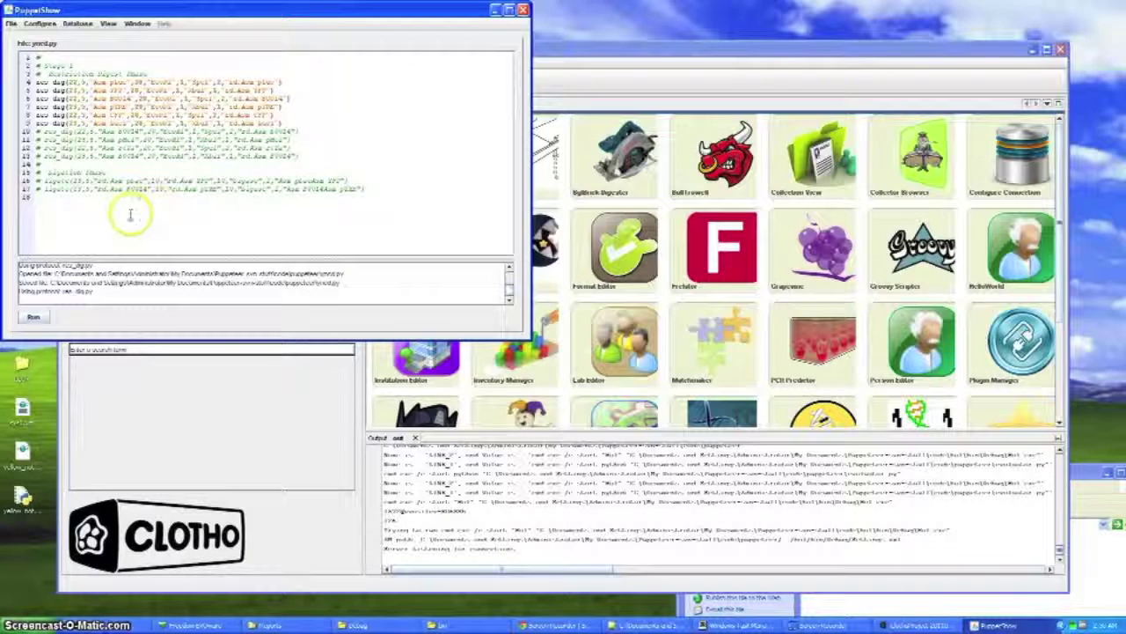
left_click(39, 319)
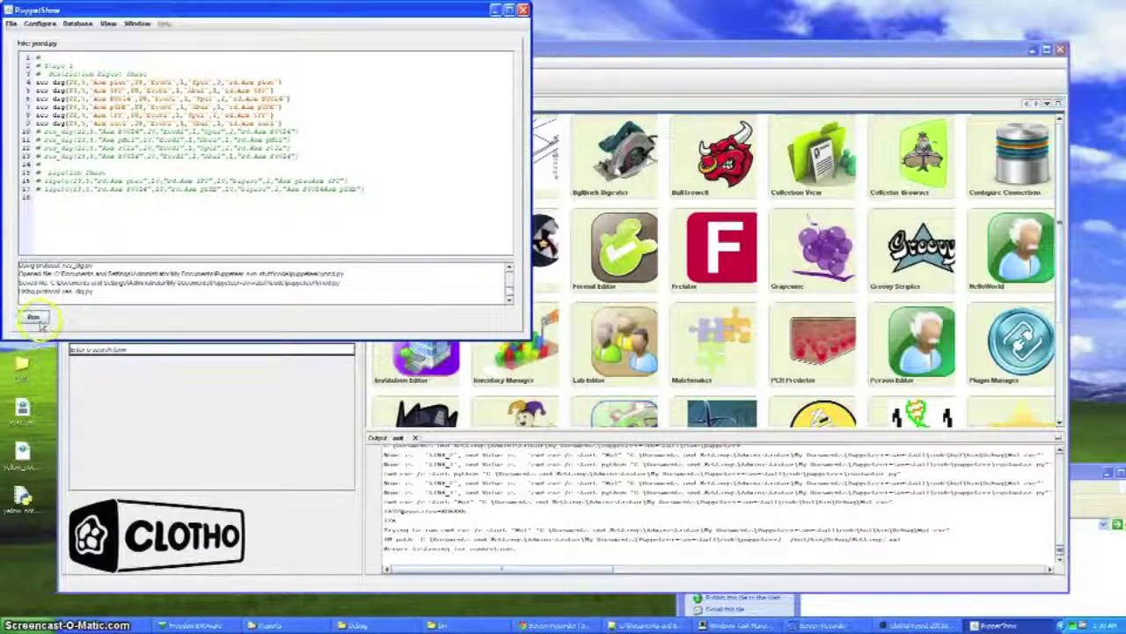
left_click(245, 198)
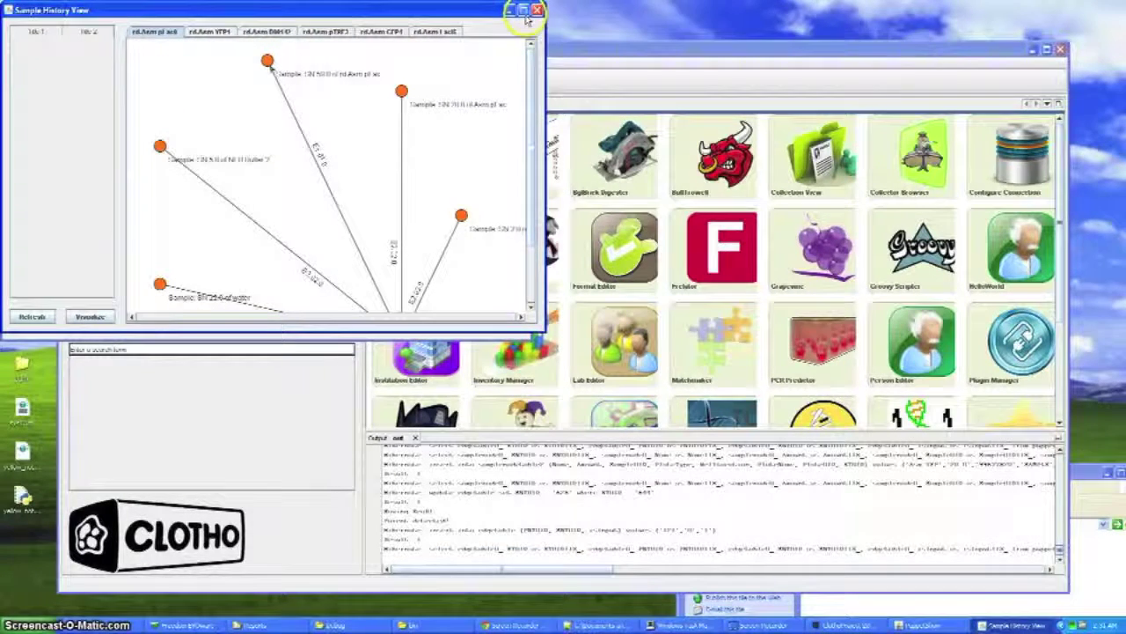
Step: Maximize the Sample History View, examine the rd.Asm pLac and rd.Asm YFP graphs, and close the view
left_click(523, 11)
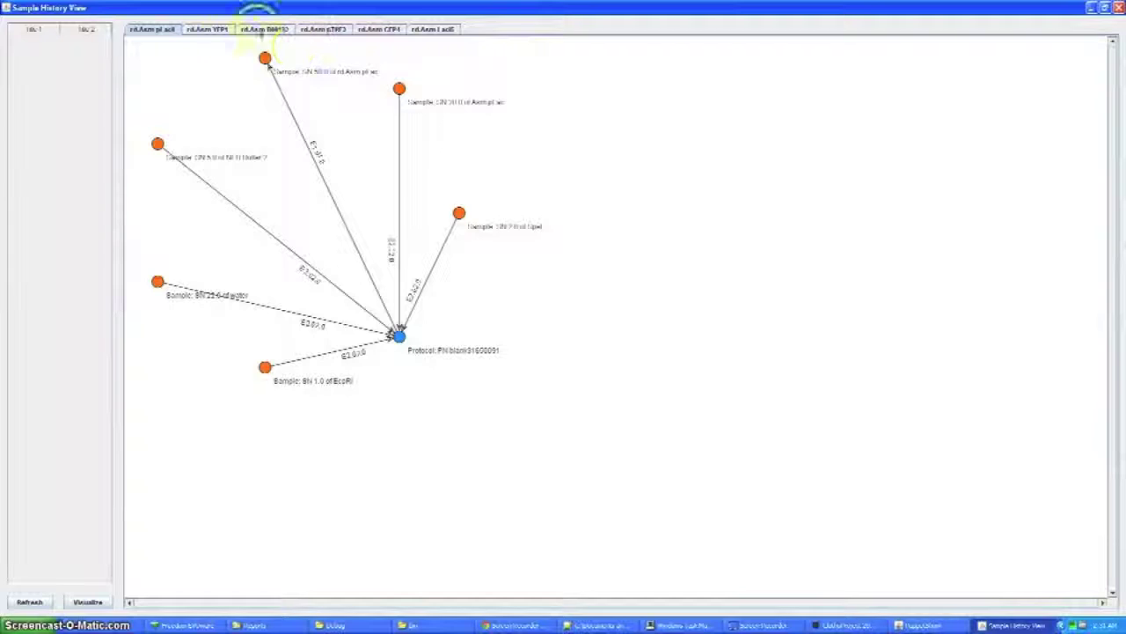
left_click(208, 32)
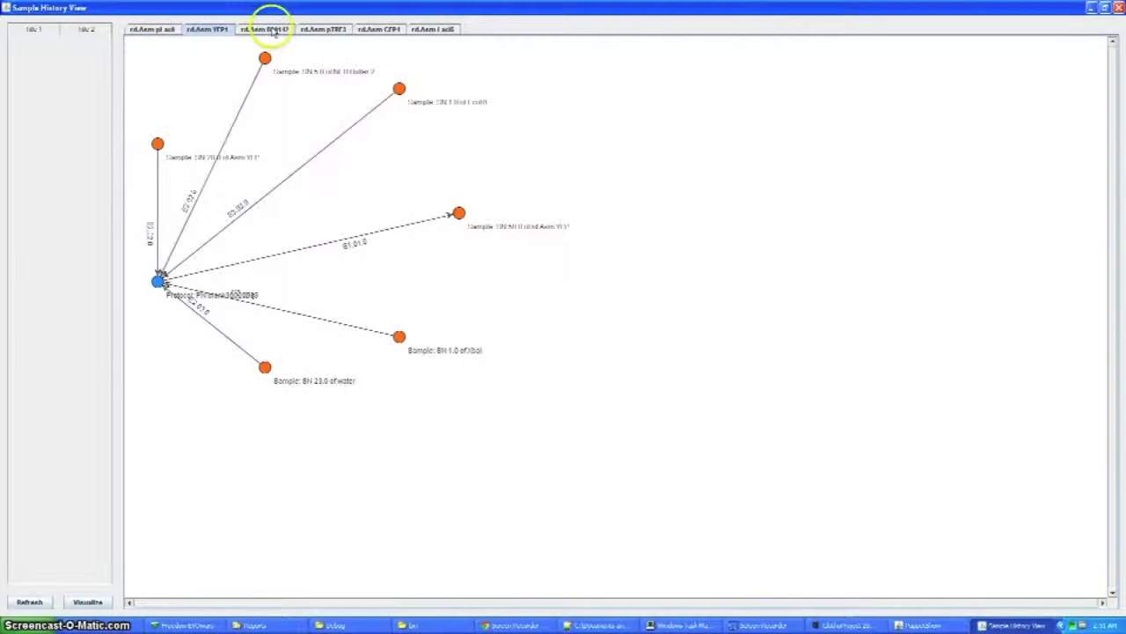
left_click(1116, 8)
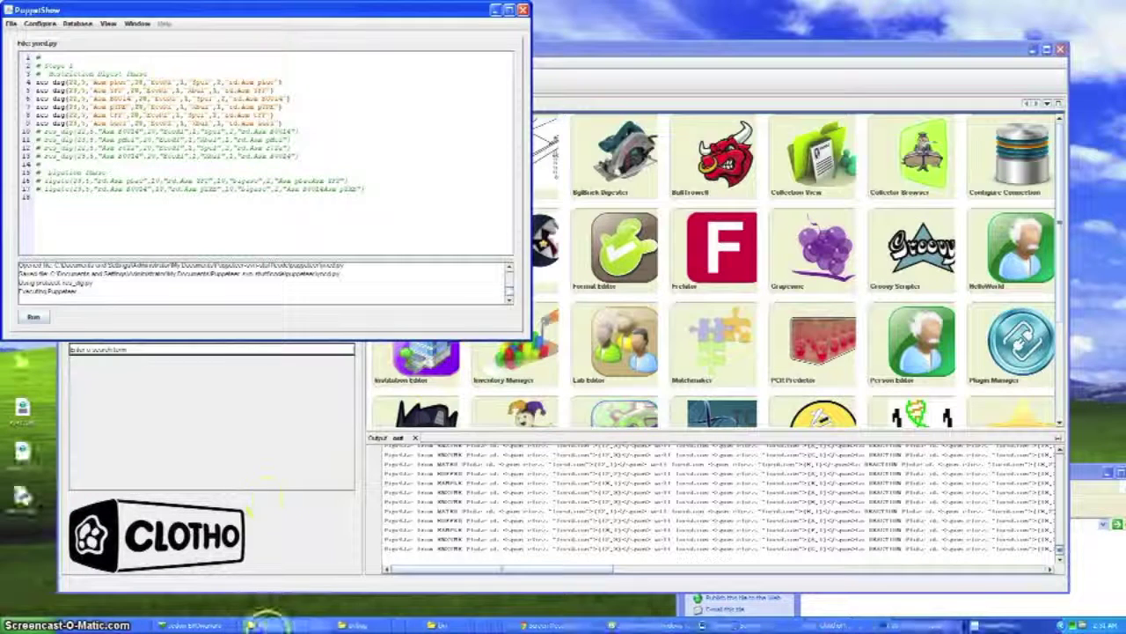
Step: Open the newest yncd.py report from the Reports folder and review its resources, initialization instructions, output and event log
left_click(259, 625)
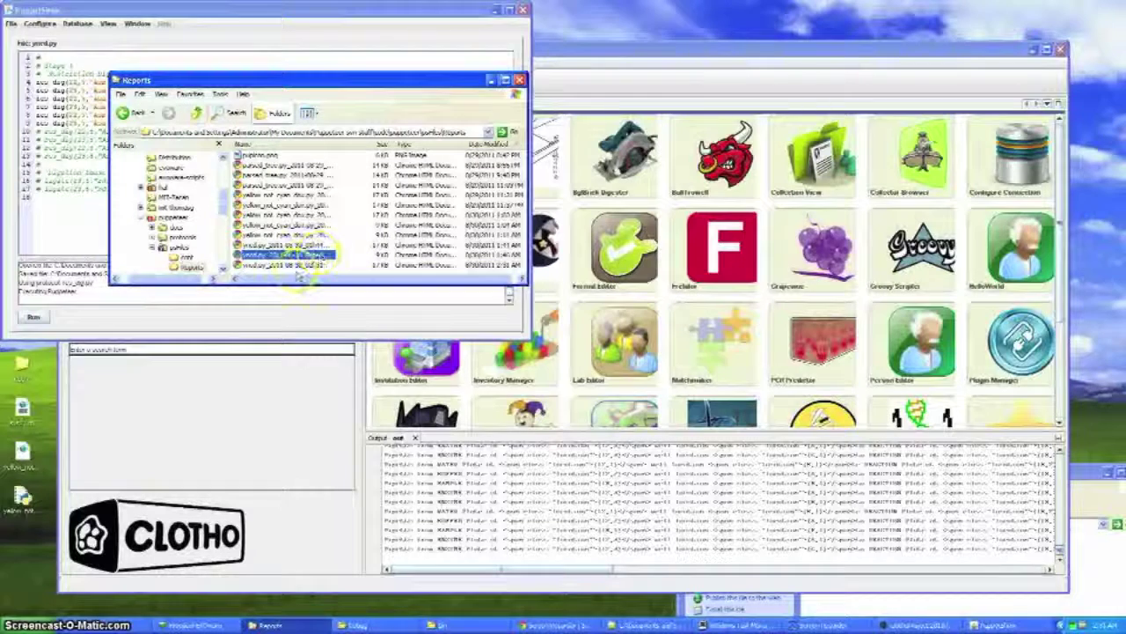
double_click(302, 267)
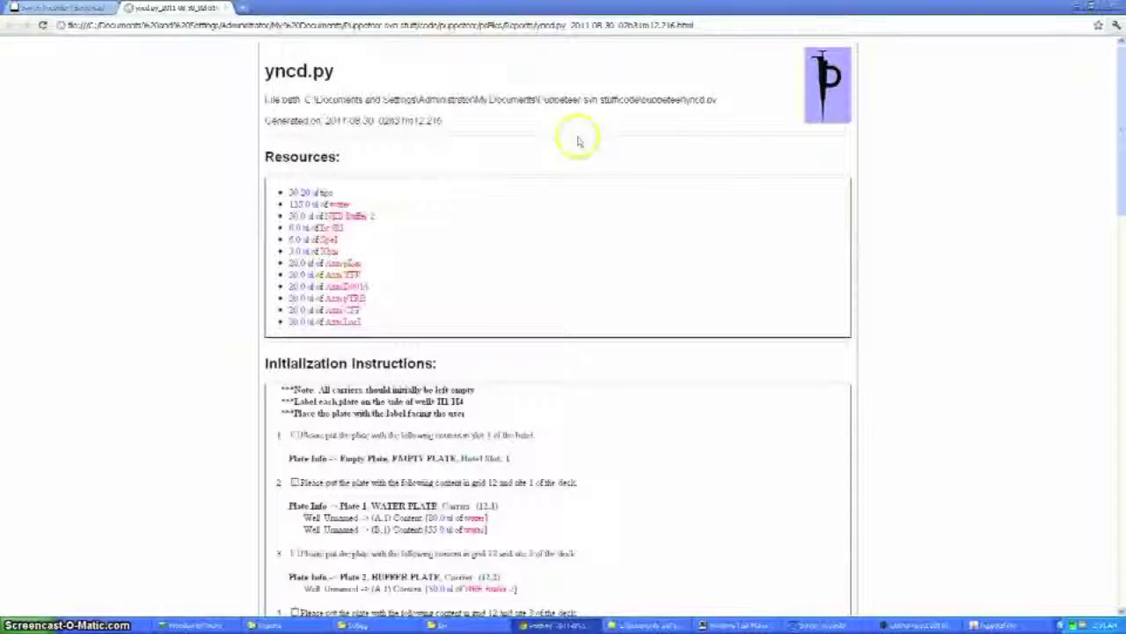
scroll(633, 145, "down", 1)
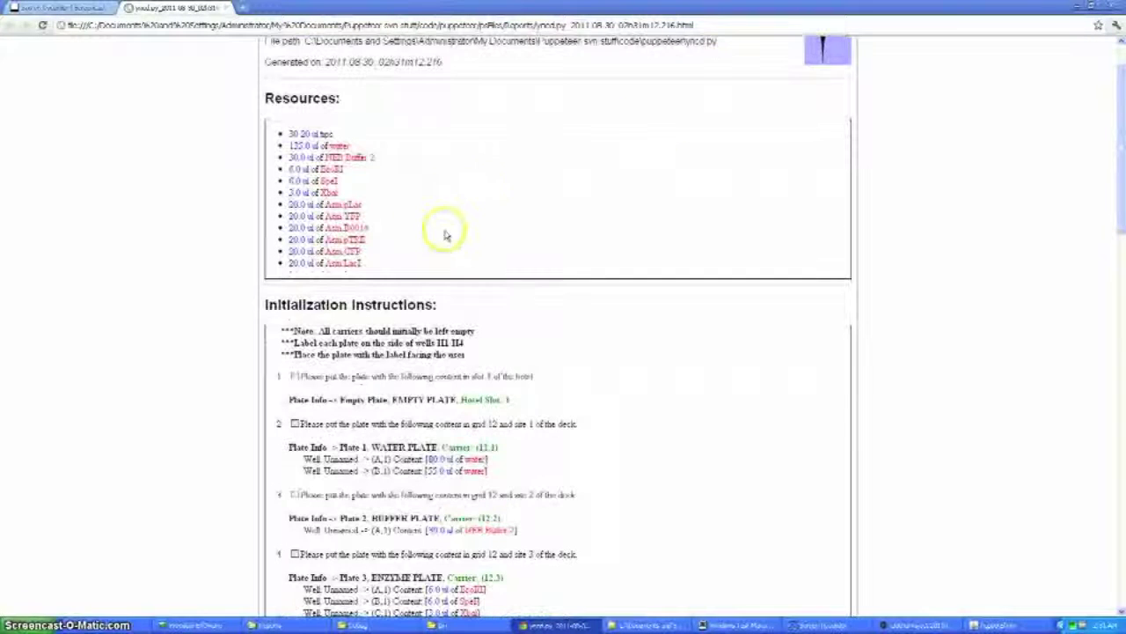
scroll(493, 264, "down", 2)
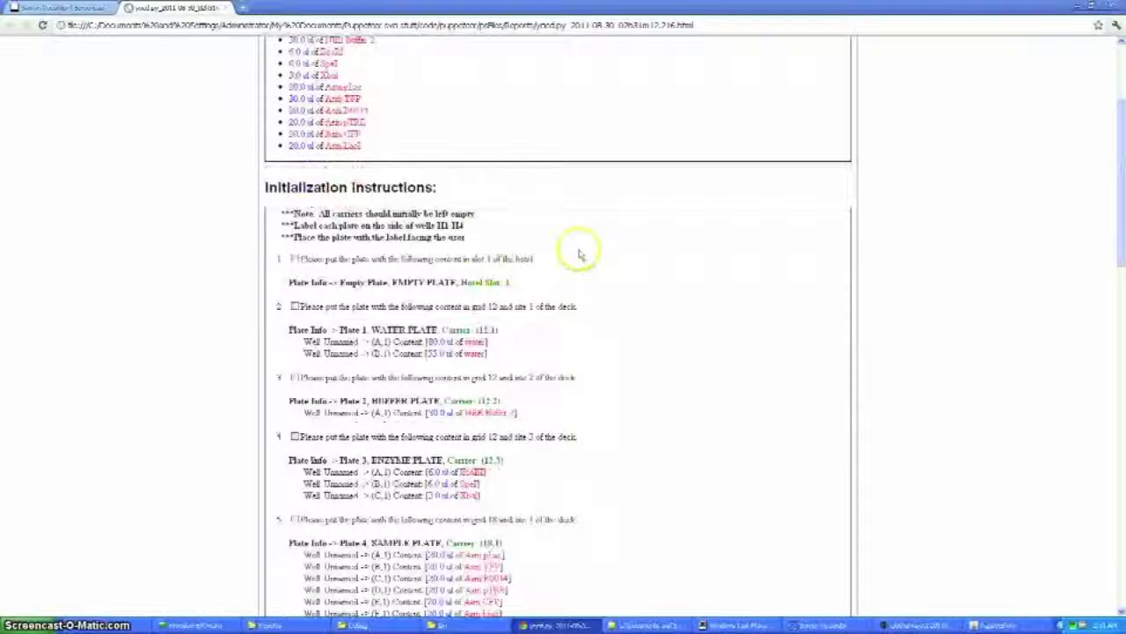
scroll(583, 251, "down", 2)
scroll(595, 291, "down", 1)
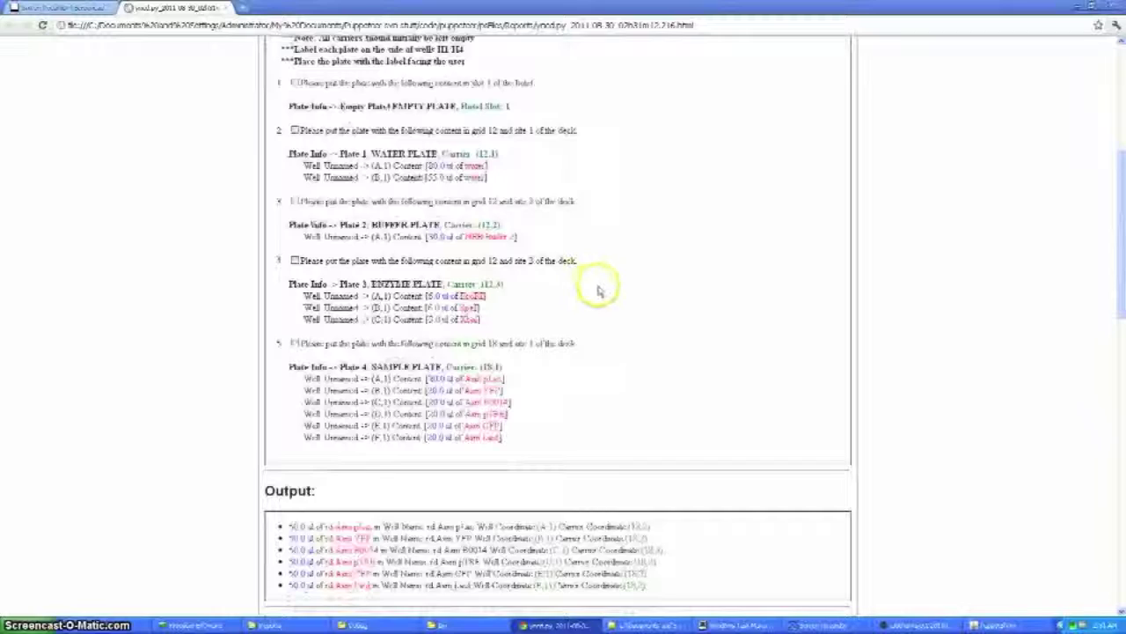
scroll(597, 290, "down", 4)
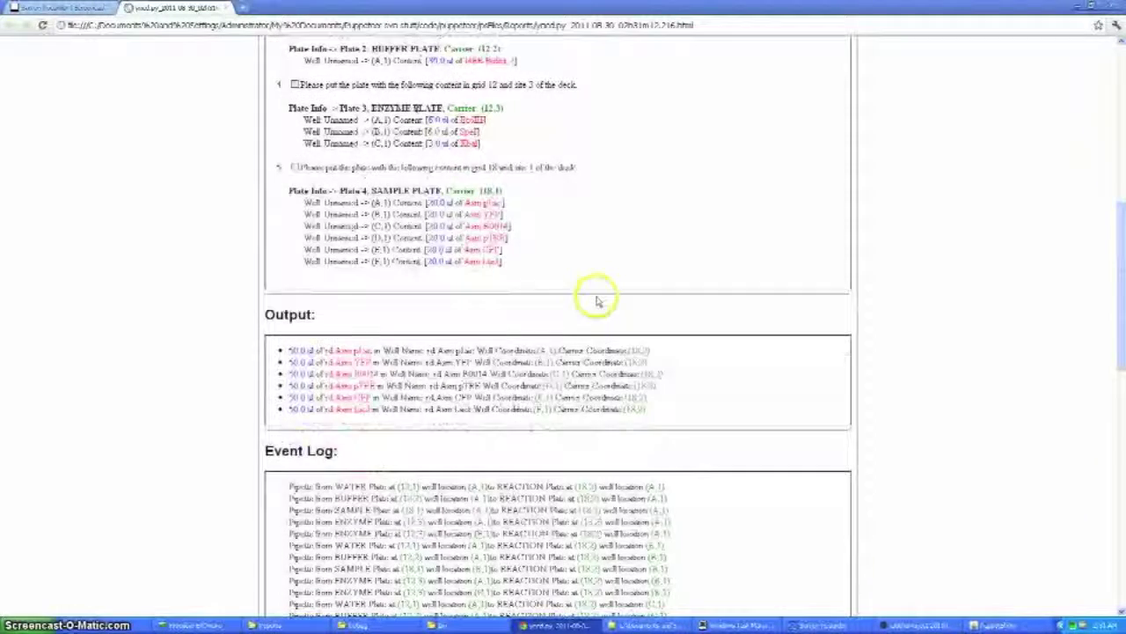
scroll(595, 307, "down", 1)
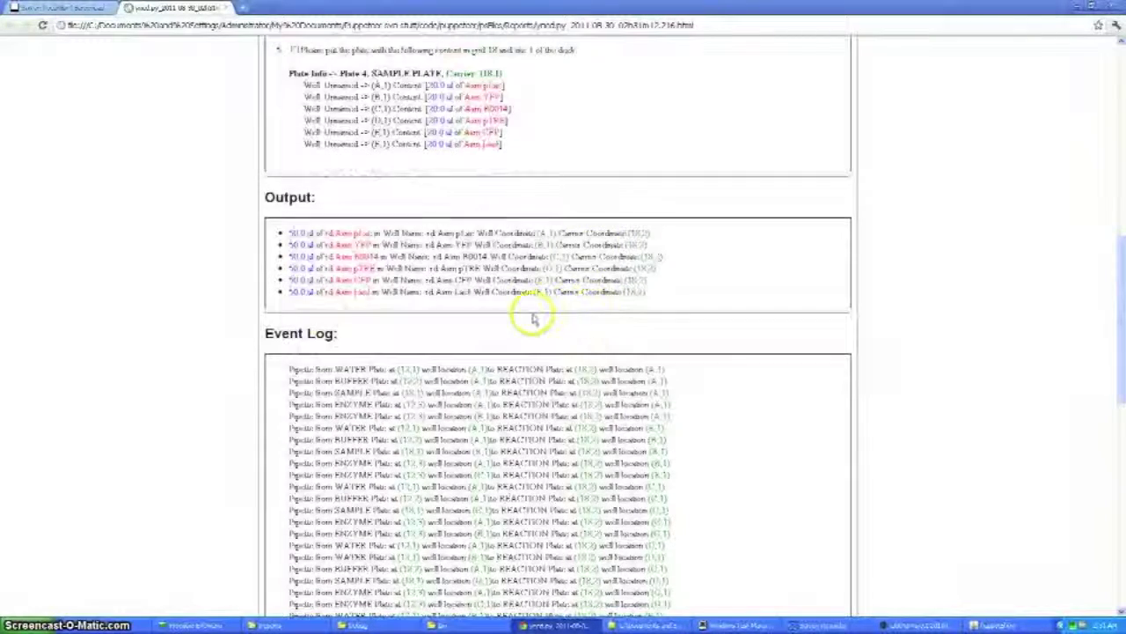
scroll(543, 317, "down", 1)
scroll(535, 317, "down", 1)
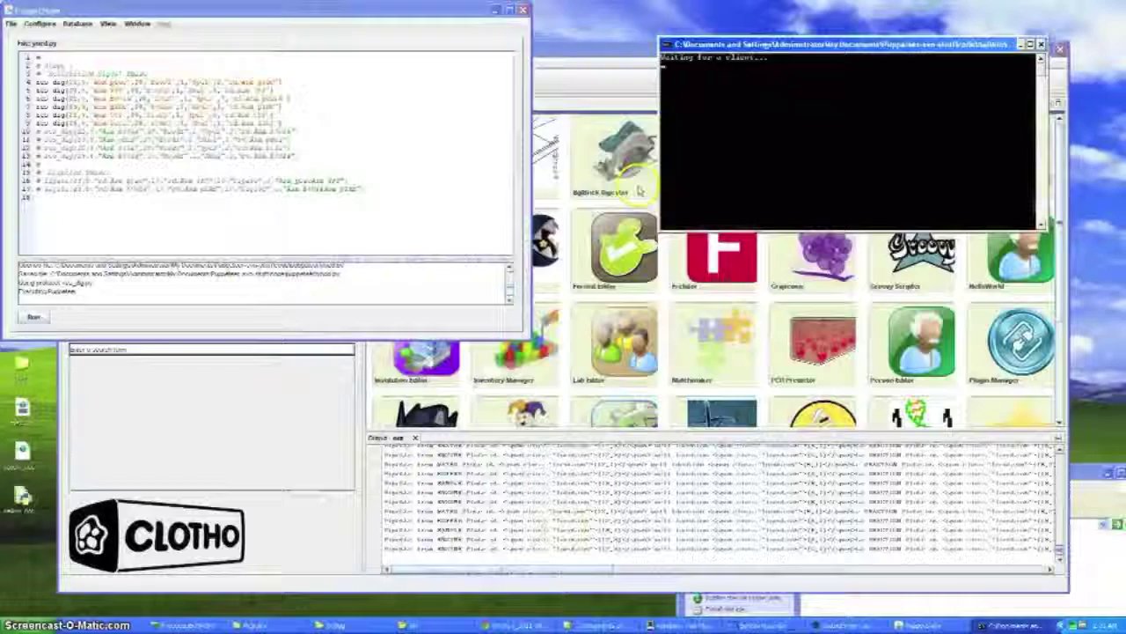
Step: Initialize the rd.Asm pLac and rd.Asm YFP samples from the database with Save to Clipboard enabled
left_click(76, 23)
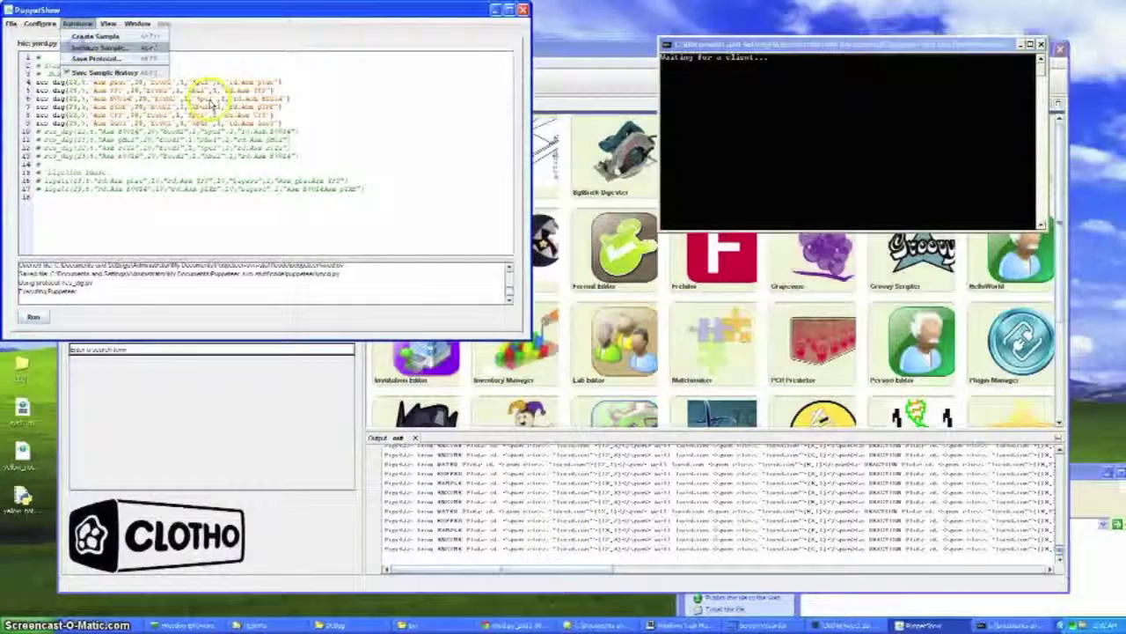
left_click(95, 47)
left_click_drag(212, 9, 860, 262)
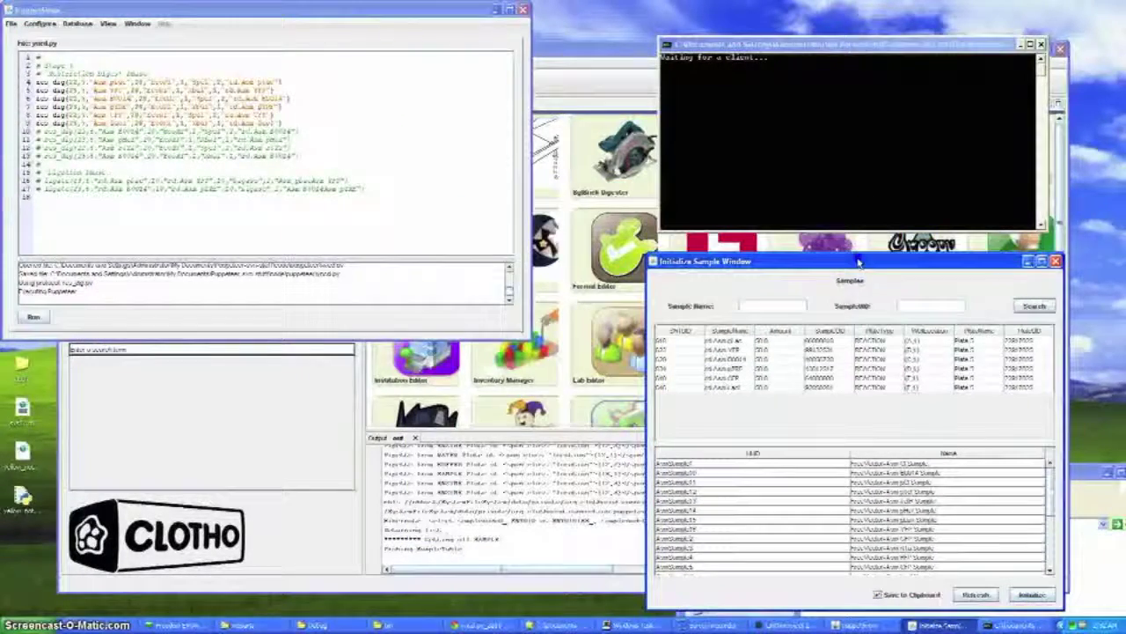
left_click(724, 350)
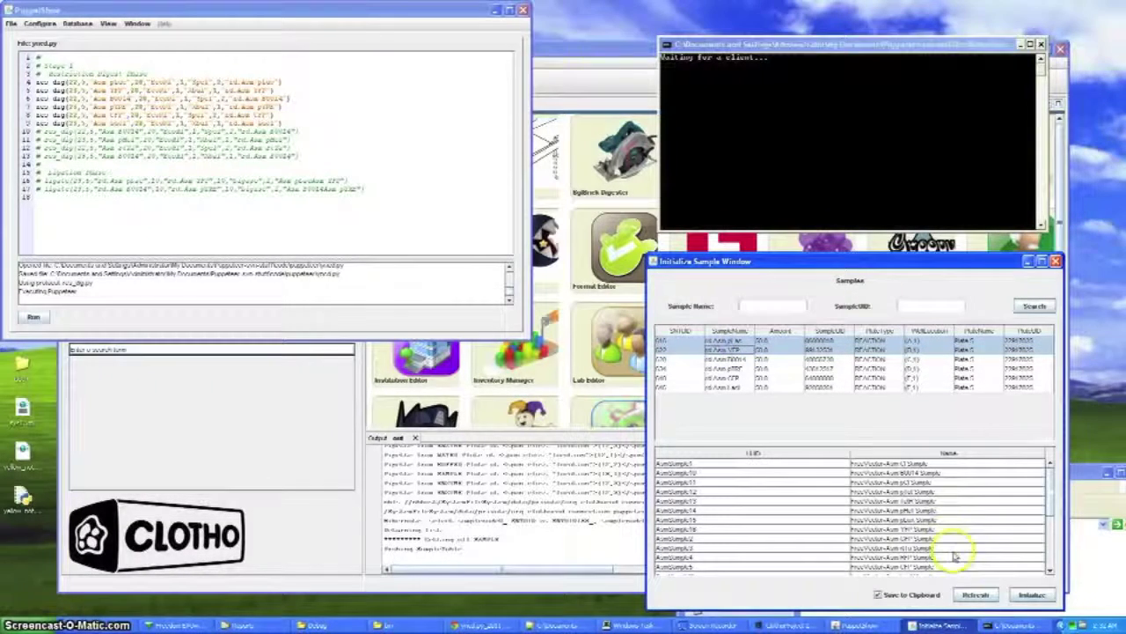
left_click(1030, 596)
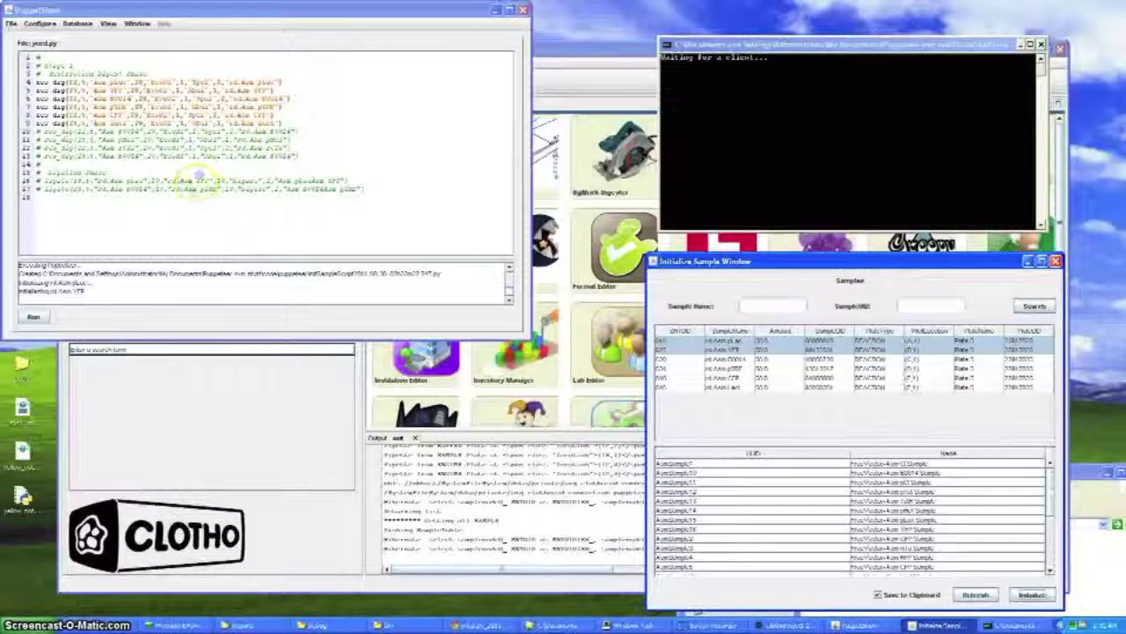
Step: Add blank lines above the Ligation Phase section of yncd.py and paste the generated sample initialization lines there
left_click(201, 175)
key("Return")
key("Return")
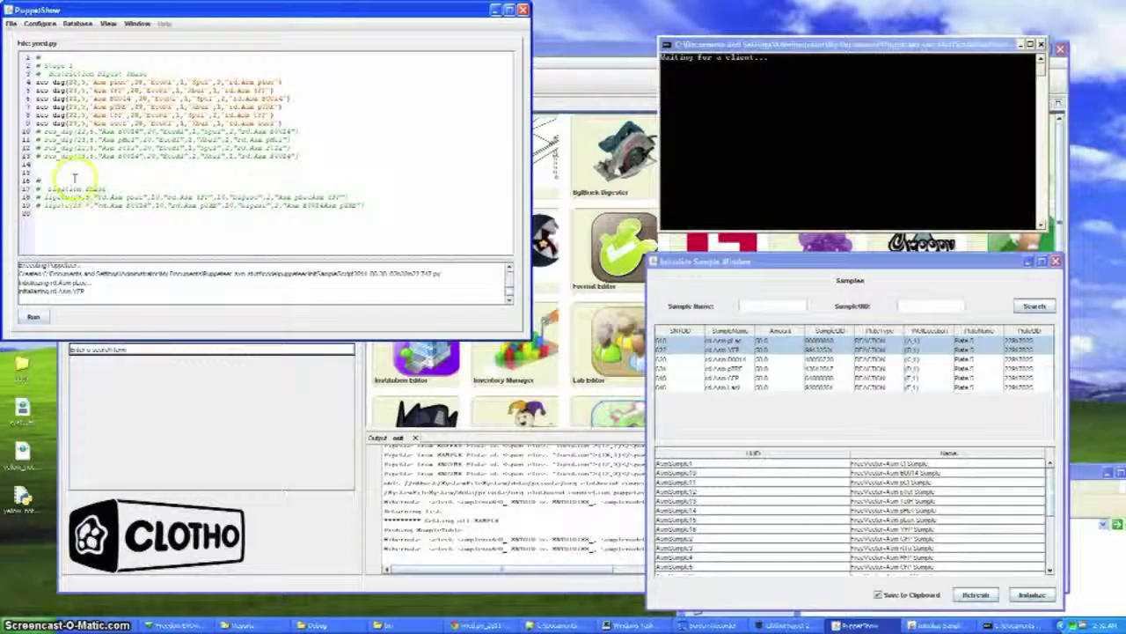
right_click(70, 172)
left_click(99, 204)
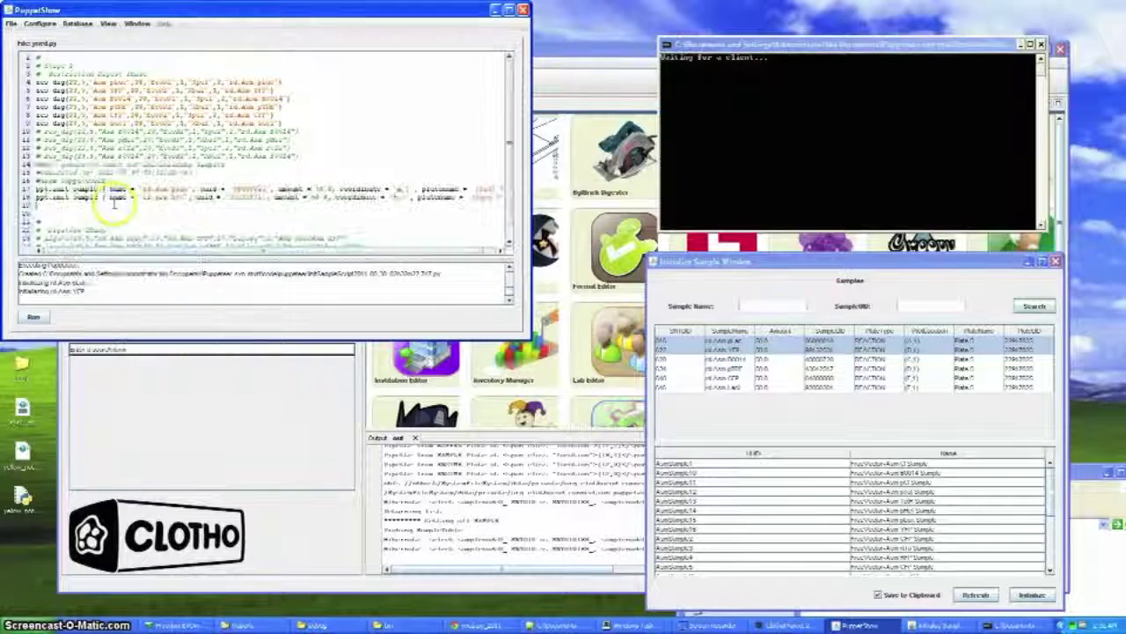
Step: Run yncd.py with the digest lines commented out and the pLac-YFP ligate line active
left_click(44, 320)
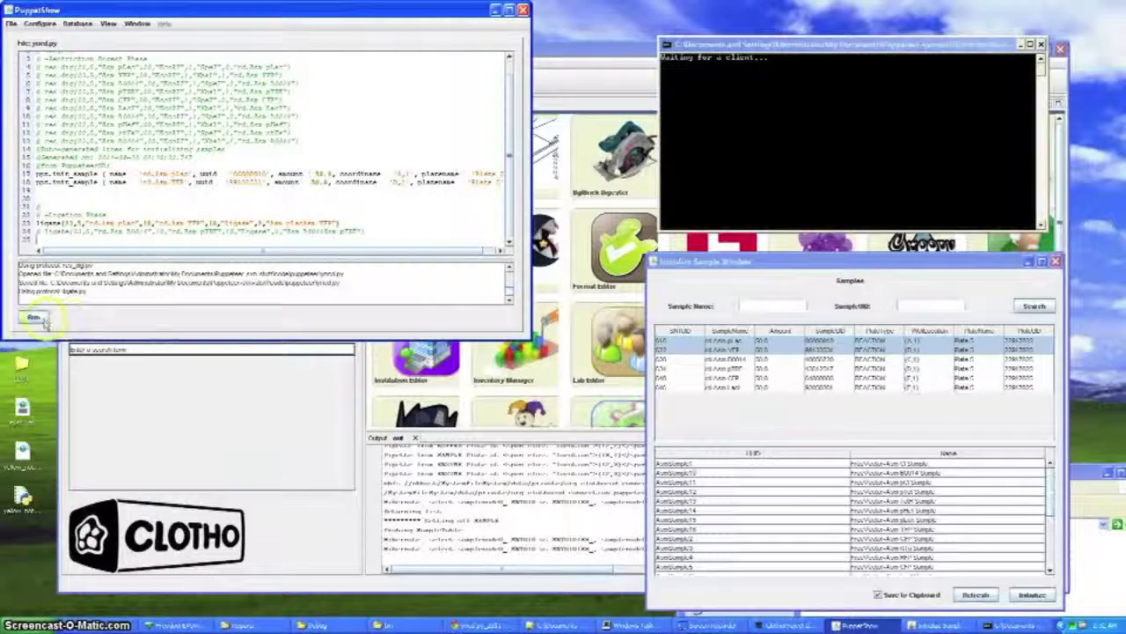
left_click(40, 320)
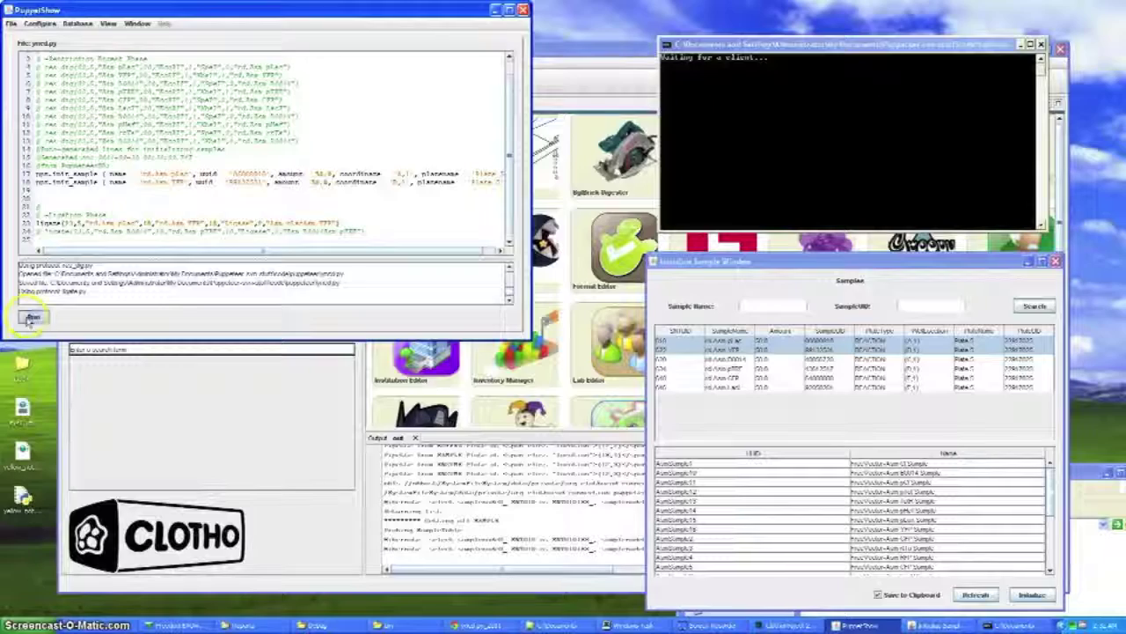
left_click(247, 201)
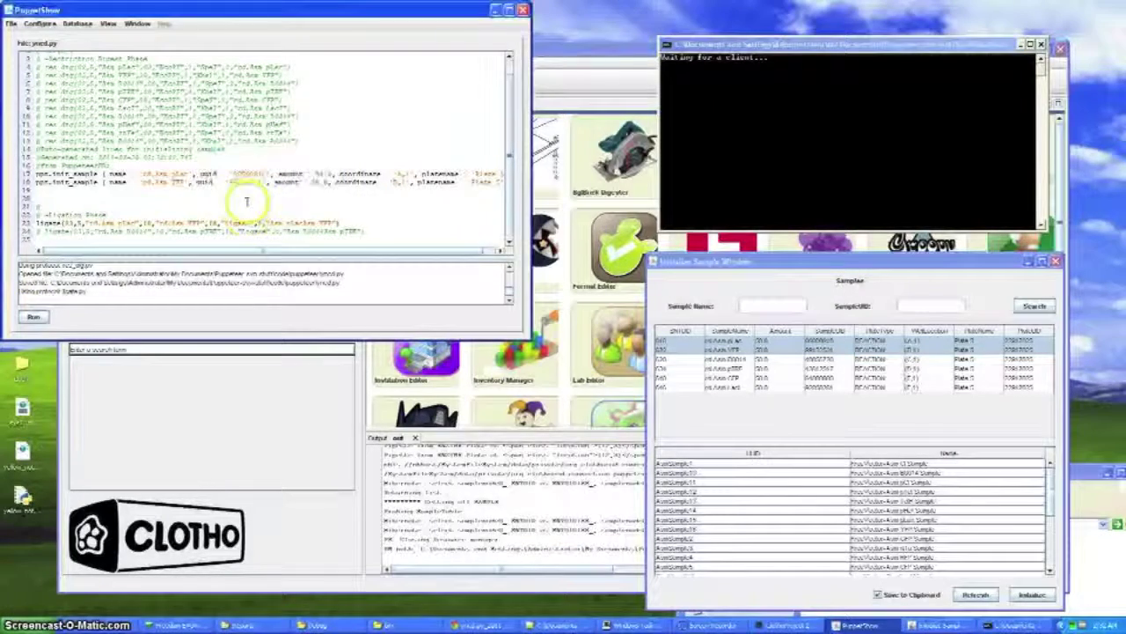
left_click(347, 214)
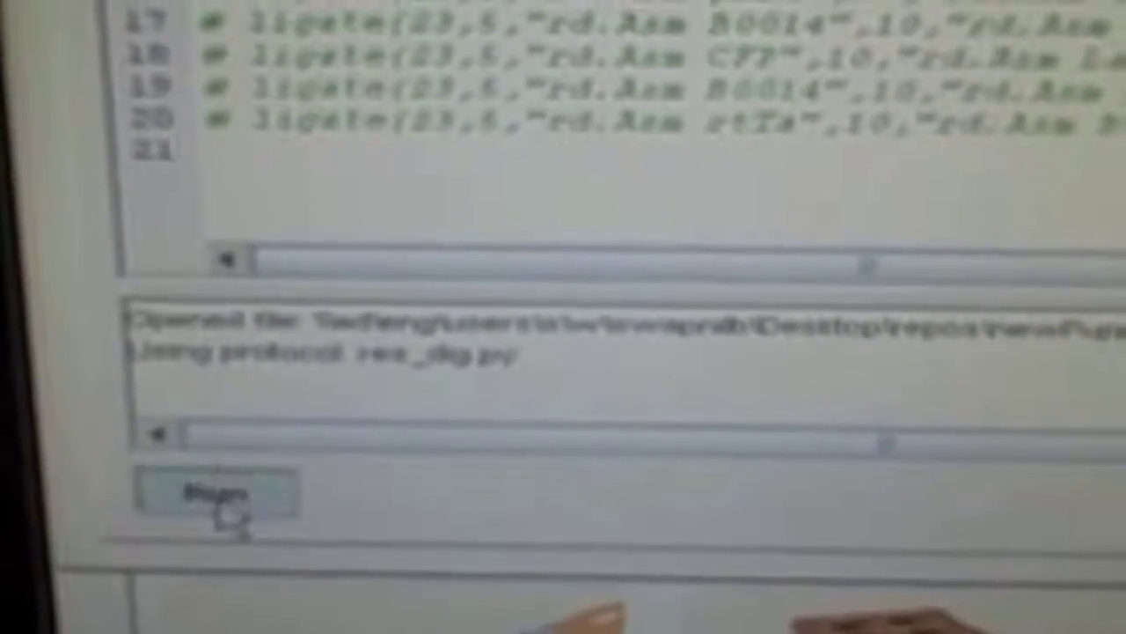
Step: Run the protocol script containing the active restriction digests and dispatch it for execution
left_click(218, 497)
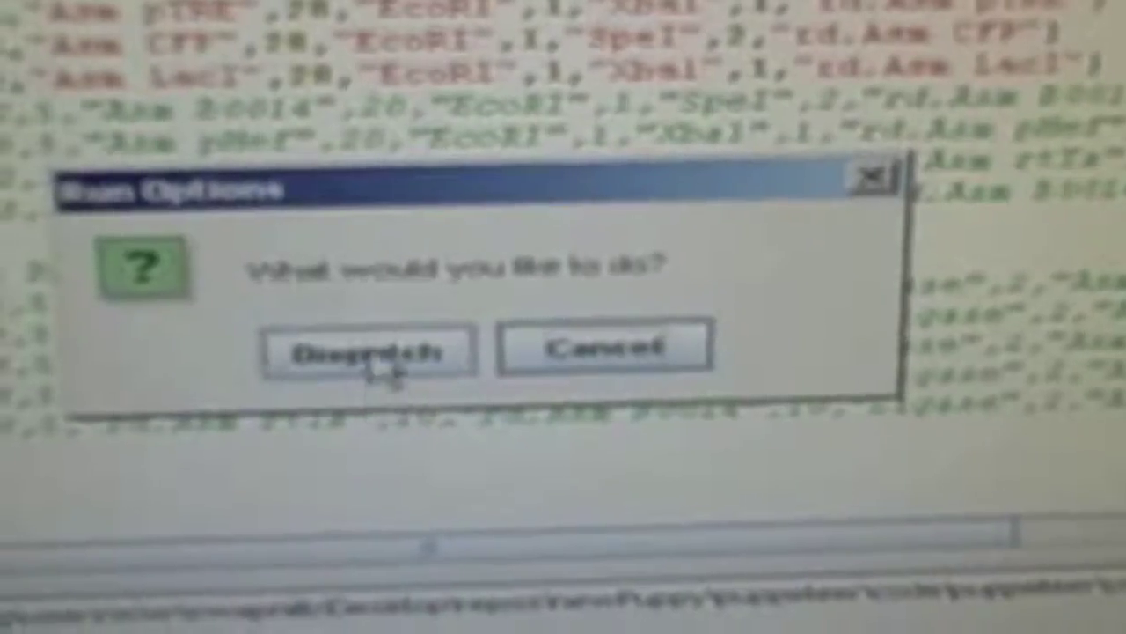
left_click(376, 366)
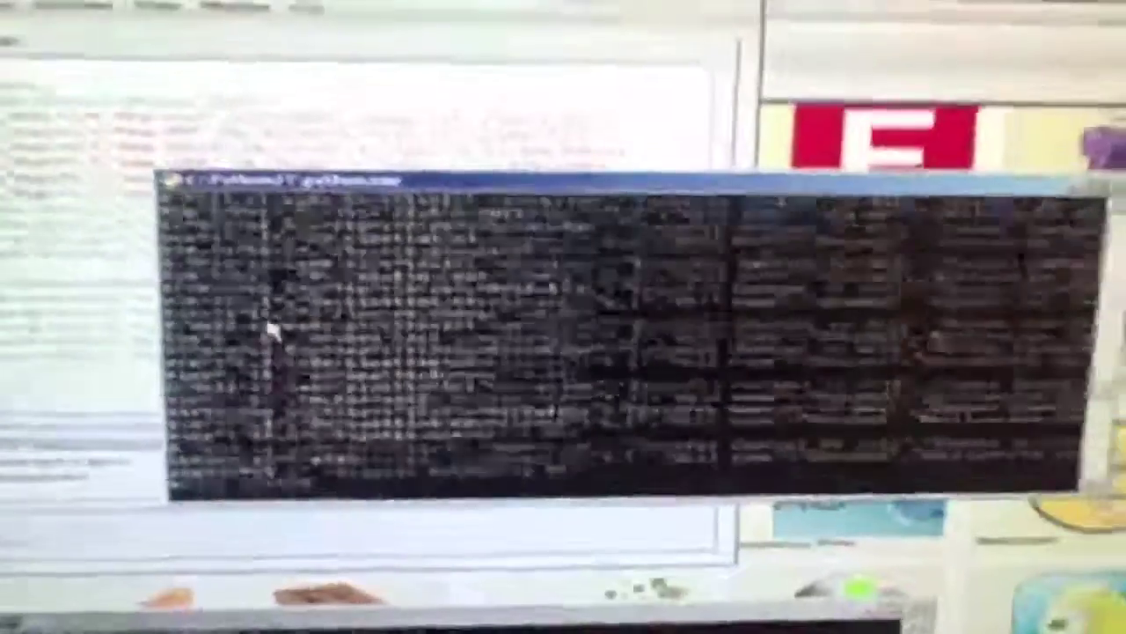